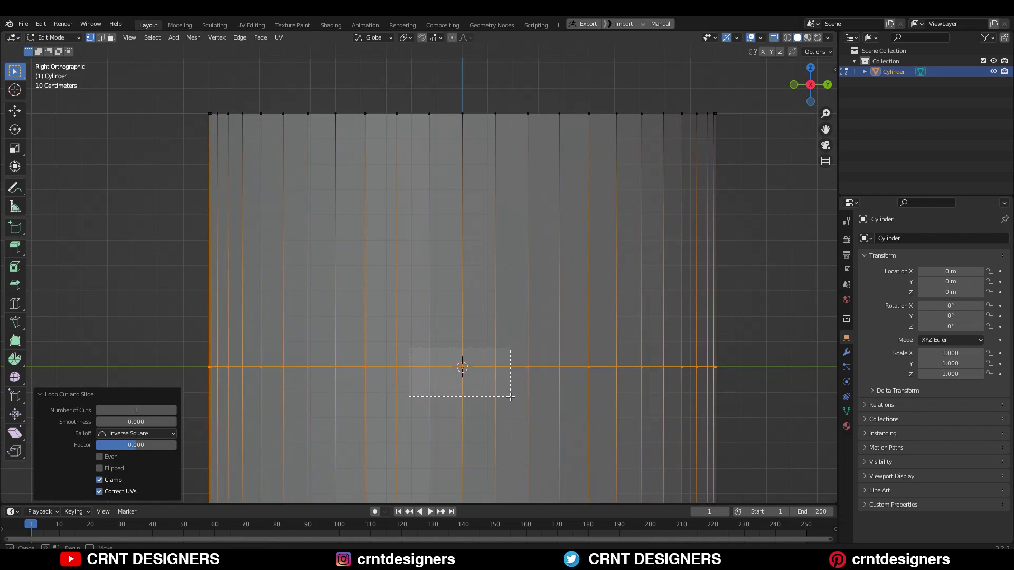
Select the middle-loop vertices around the centre of each of the four sides and move them up 0.2 m along Z.
left_click_drag(510, 396, 518, 399)
left_click(794, 84)
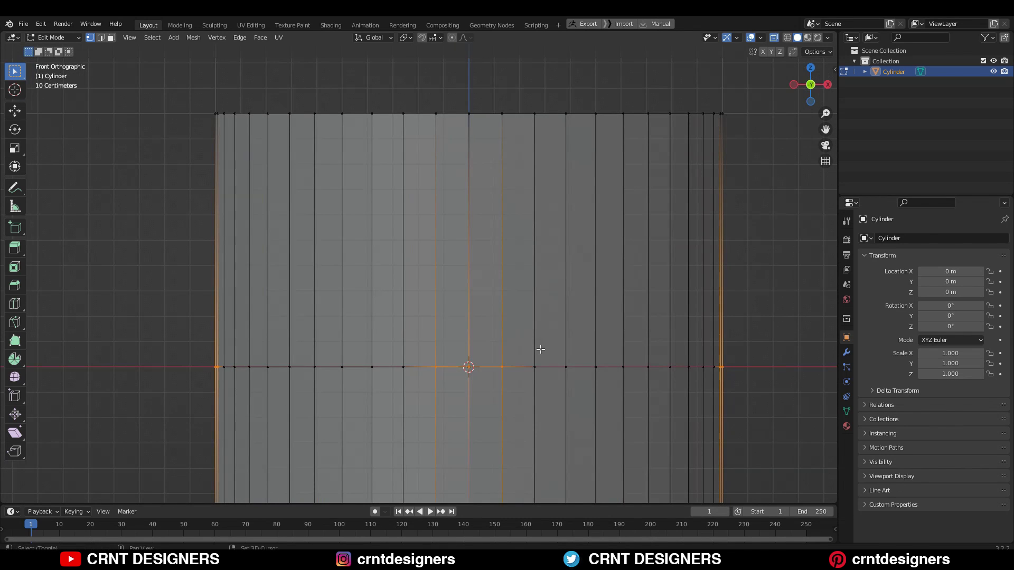
left_click_drag(540, 349, 395, 384, "shift")
left_click(827, 85)
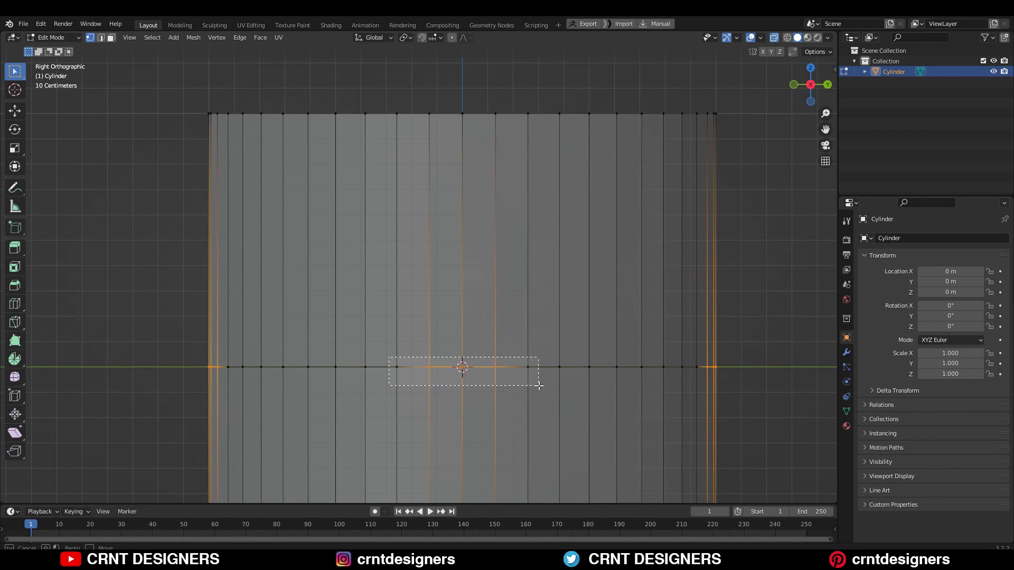
left_click_drag(539, 386, 538, 386)
left_click(15, 110)
left_click_drag(459, 334, 461, 274)
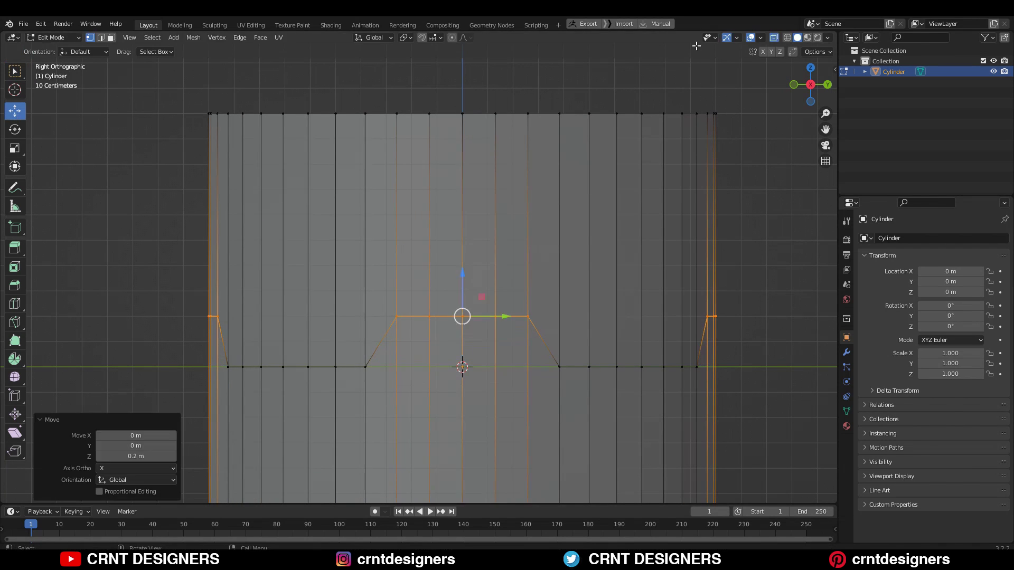
middle_click_drag(462, 274, 439, 302)
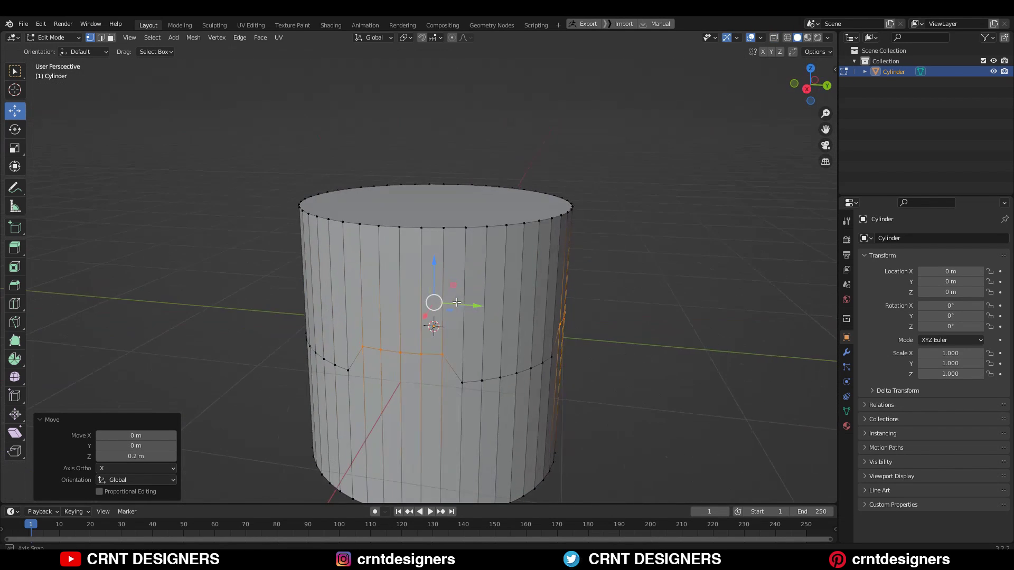
Bevel the stepped edge loop around the cylinder into a band with a 0.15 m width and one segment.
key("KP_3")
key("Tab")
key("Tab")
key("2")
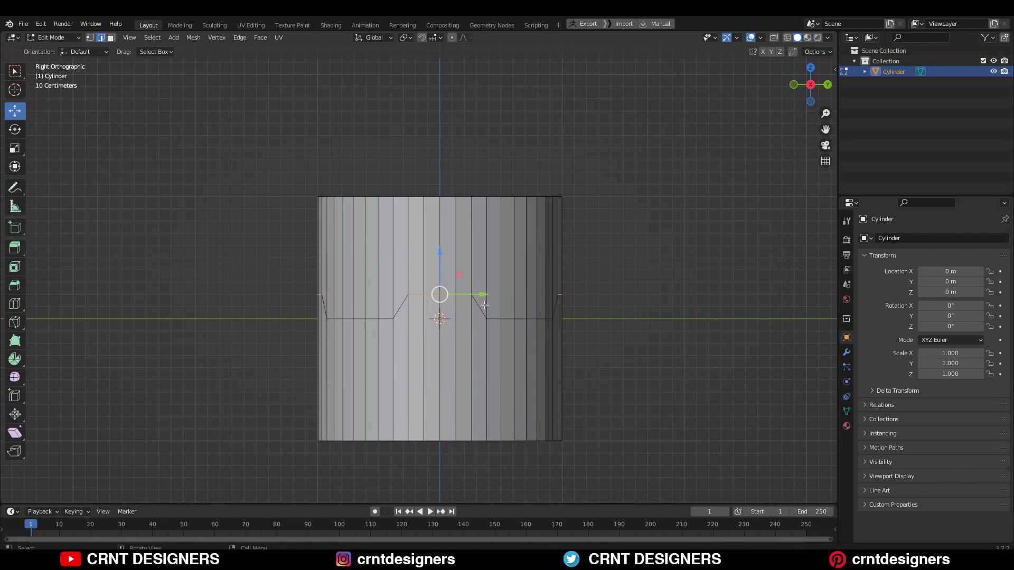
key("ctrl+b")
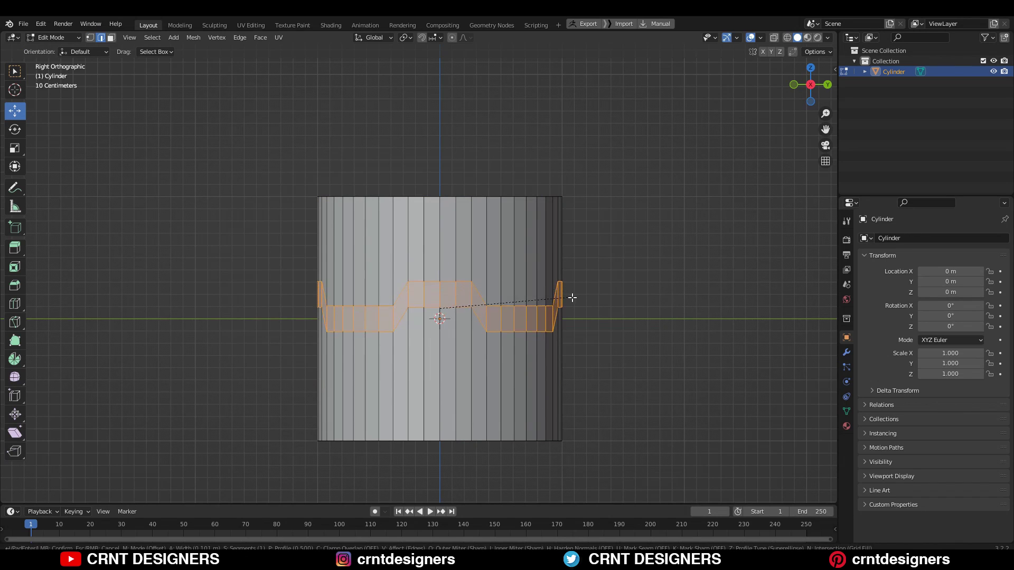
left_click(580, 303)
left_click(139, 331)
left_click_drag(139, 331, 105, 315)
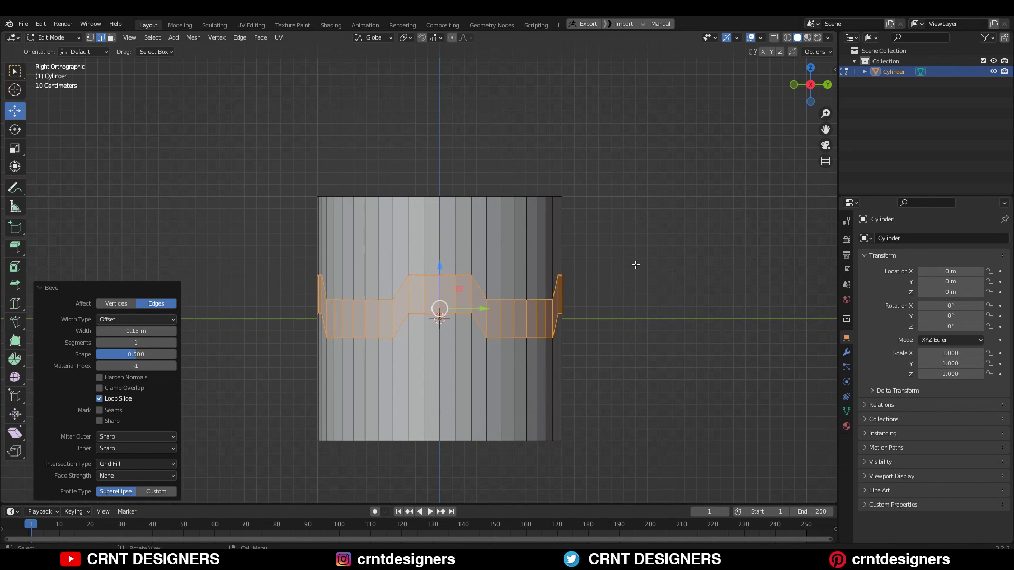
Add a centred loop cut along the stepped band and bevel it with a width of 0.1 m.
key("ctrl+r")
scroll(513, 287, "up", 5)
left_click(513, 287)
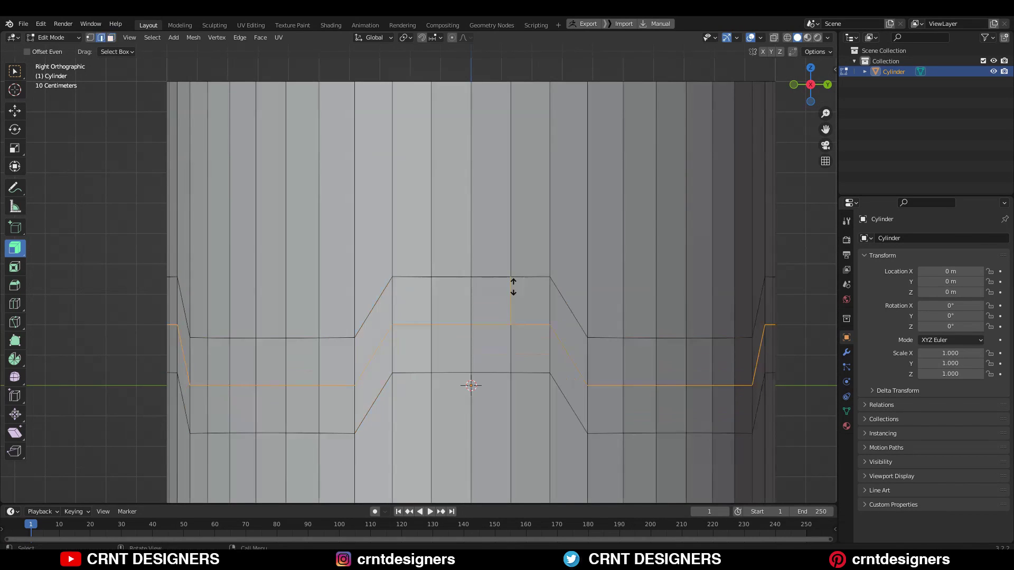
right_click(561, 266)
key("ctrl+b")
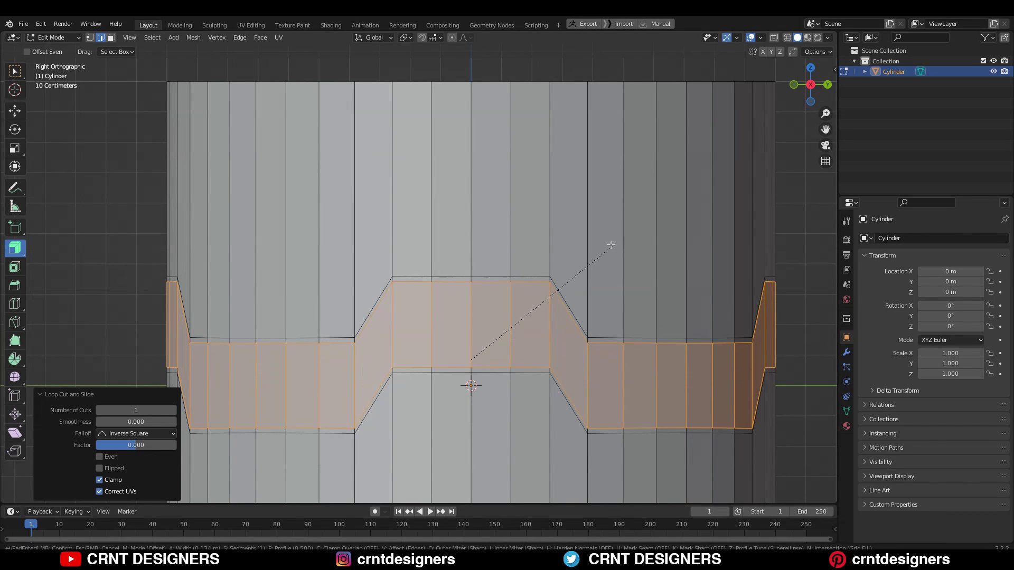
left_click(609, 246)
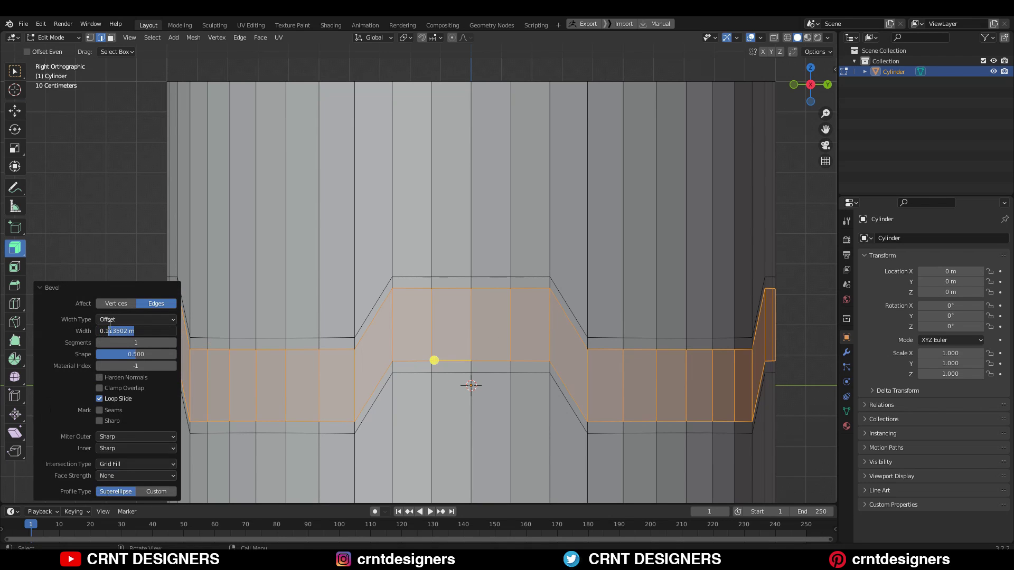
key("BackSpace")
key("Return")
Shrink the inner band faces inward with Shrink/Fatten, using an offset of -0.07 m, to form a groove.
key("3")
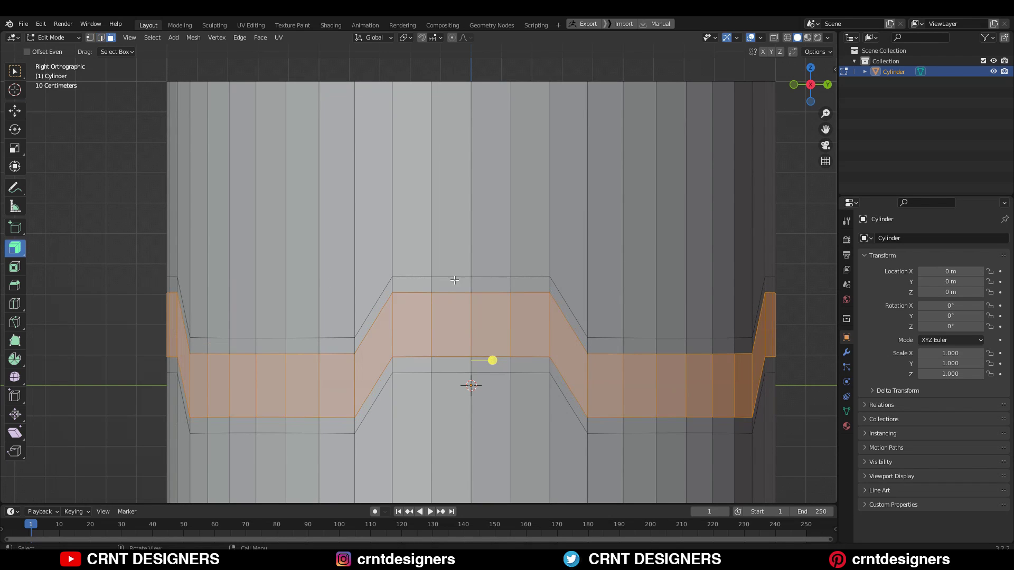
key("F3")
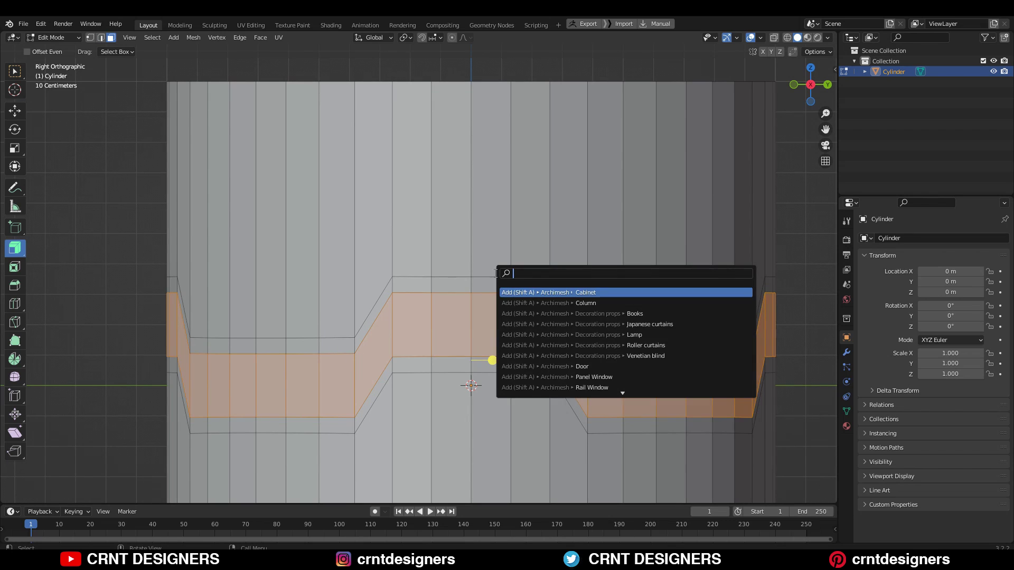
type("shrin")
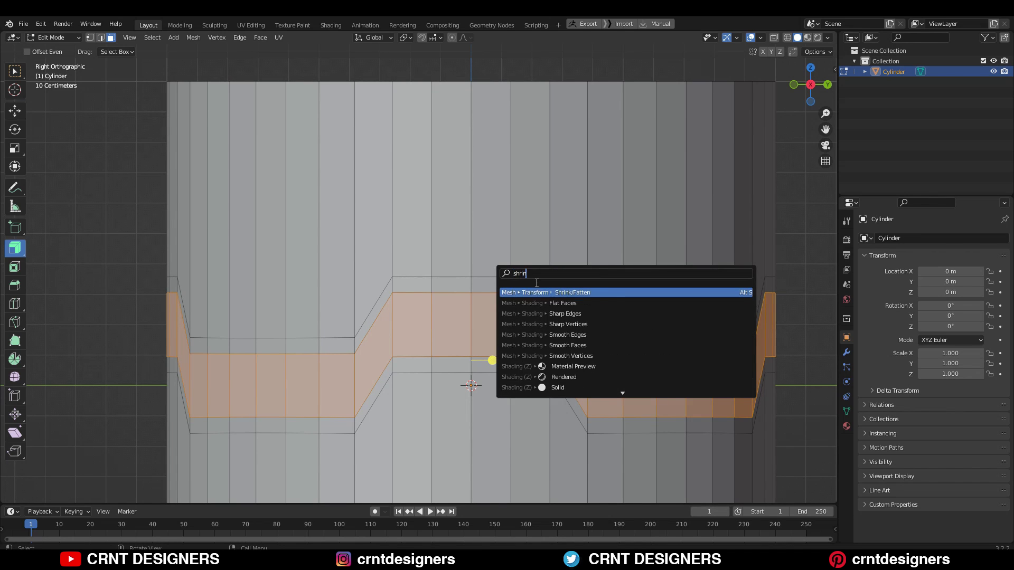
key("Return")
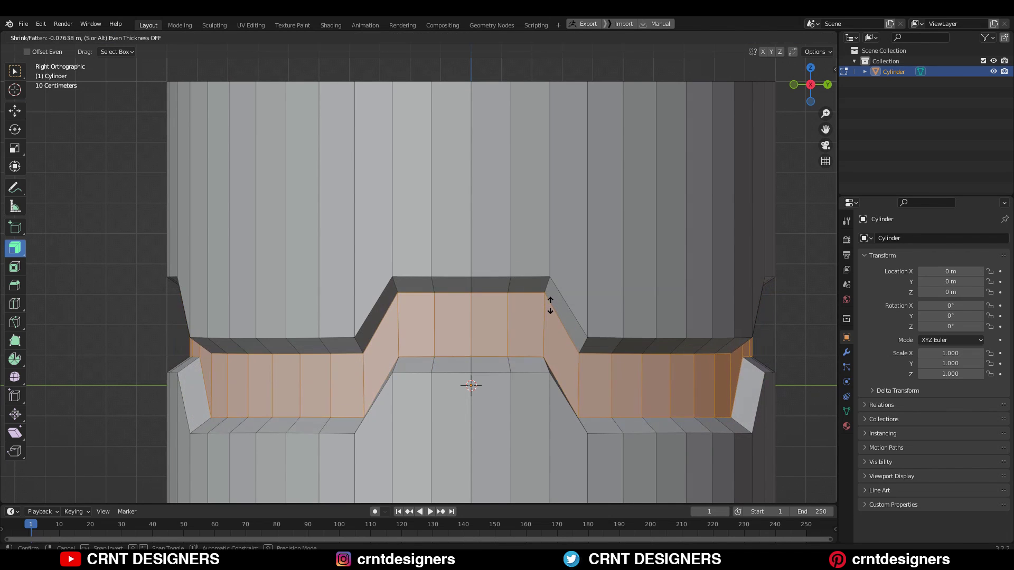
left_click(550, 305)
middle_click_drag(550, 305, 402, 380)
scroll(505, 319, "down", 3)
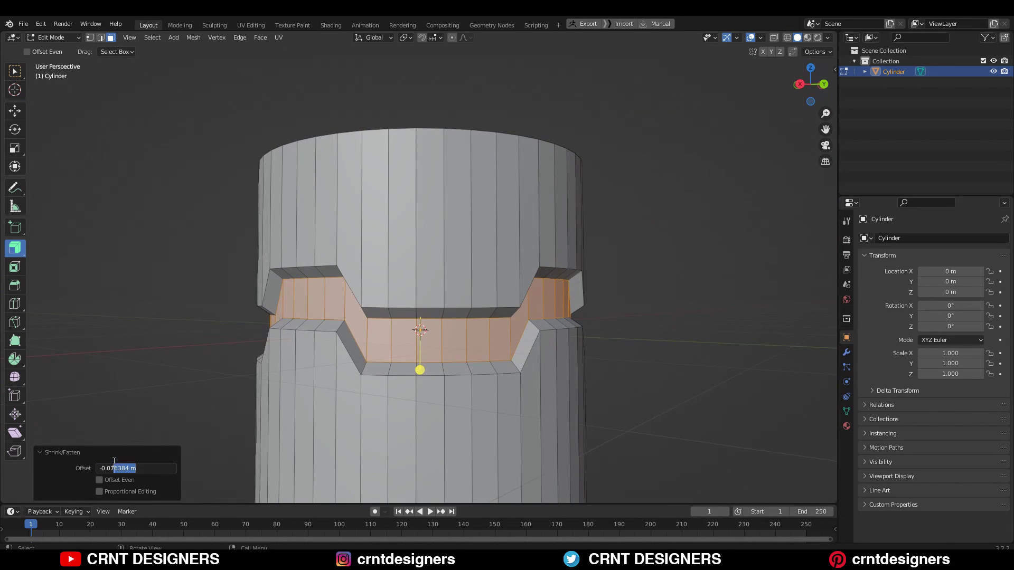
key("BackSpace")
key("Return")
Select the groove floor's lower edges on the raised sections and upper edges on the low sections, and scale them by 5.3 along Z.
scroll(586, 217, "down", 3)
middle_click_drag(586, 217, 813, 86)
scroll(475, 317, "up", 4)
key("2")
middle_click_drag(422, 338, 485, 338)
left_click(399, 355, "shift")
left_click(263, 349, "ctrl+shift")
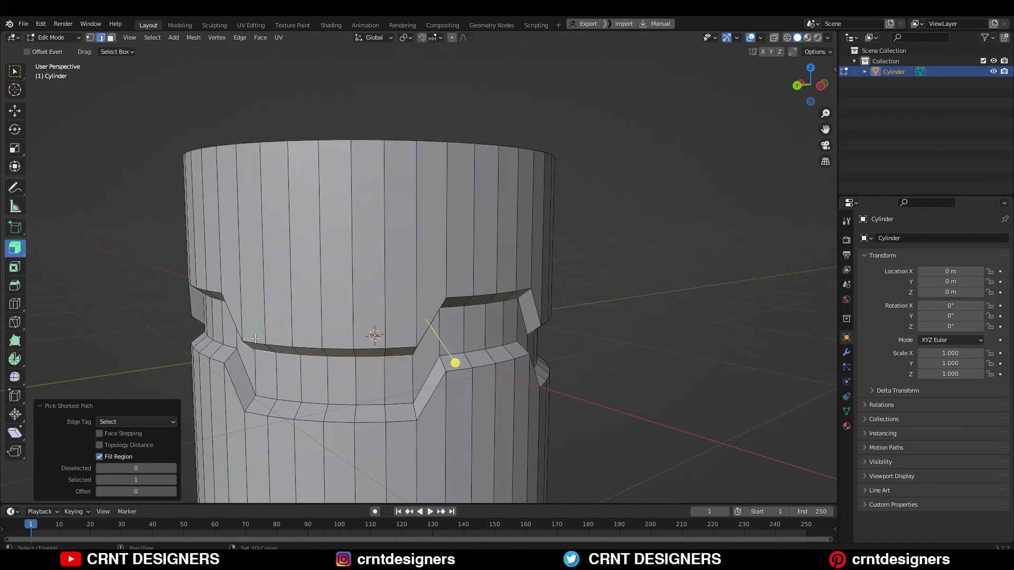
middle_click_drag(255, 338, 572, 299)
scroll(573, 298, "up", 1)
scroll(443, 290, "down", 2)
middle_click_drag(417, 295, 520, 303)
scroll(520, 304, "up", 4)
left_click(420, 343, "shift")
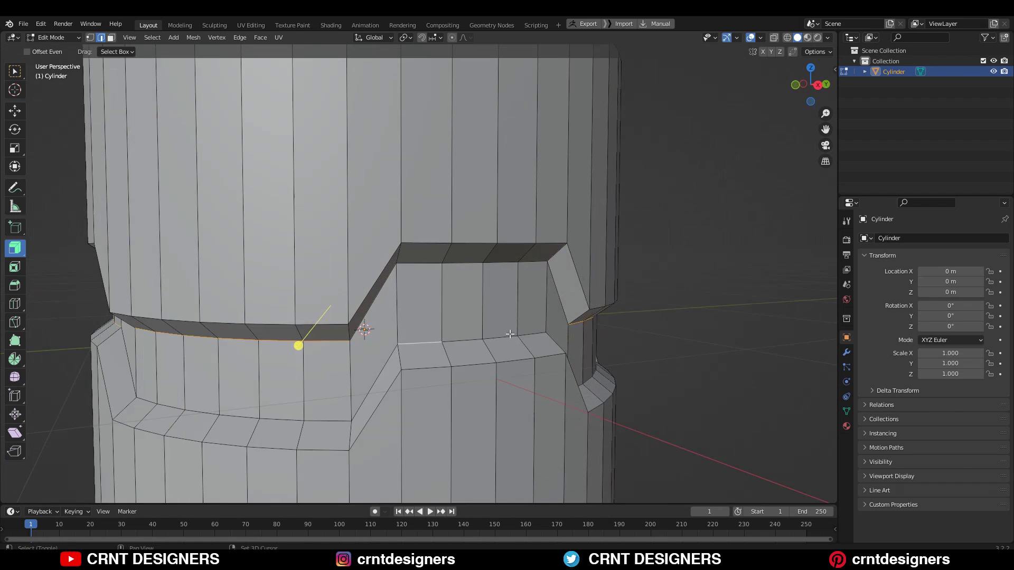
left_click(532, 334, "ctrl+shift")
scroll(533, 335, "down", 2)
middle_click_drag(607, 338, 476, 341)
left_click(345, 310, "shift")
left_click(430, 310, "ctrl+shift")
middle_click_drag(533, 317, 424, 317)
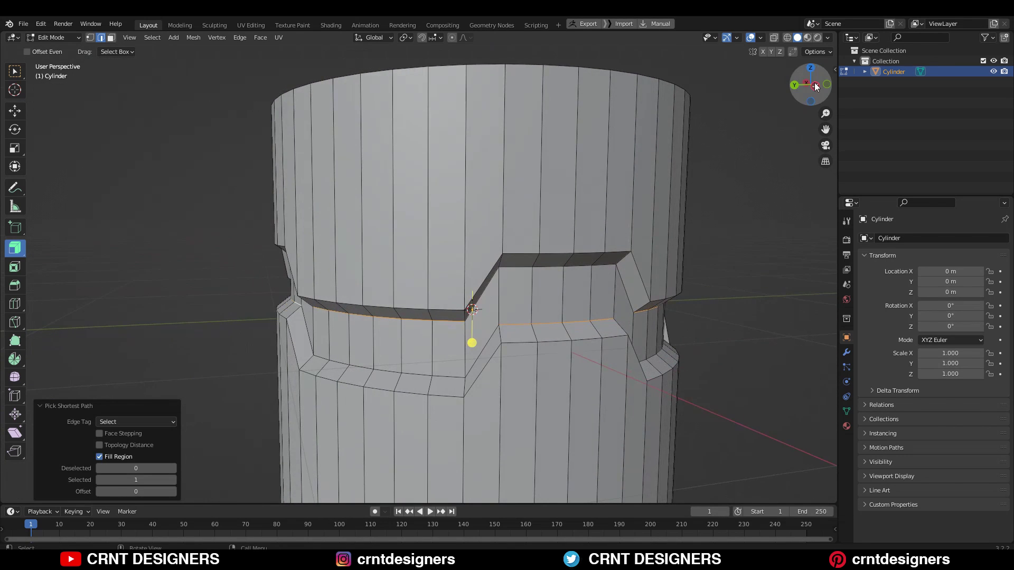
left_click(815, 86)
key("s")
key("z")
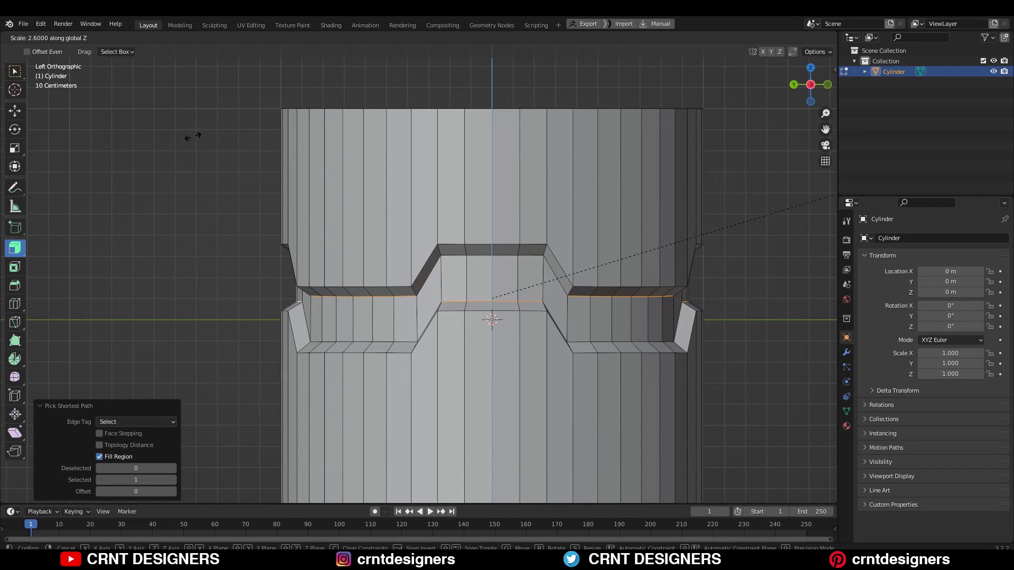
left_click(768, 212)
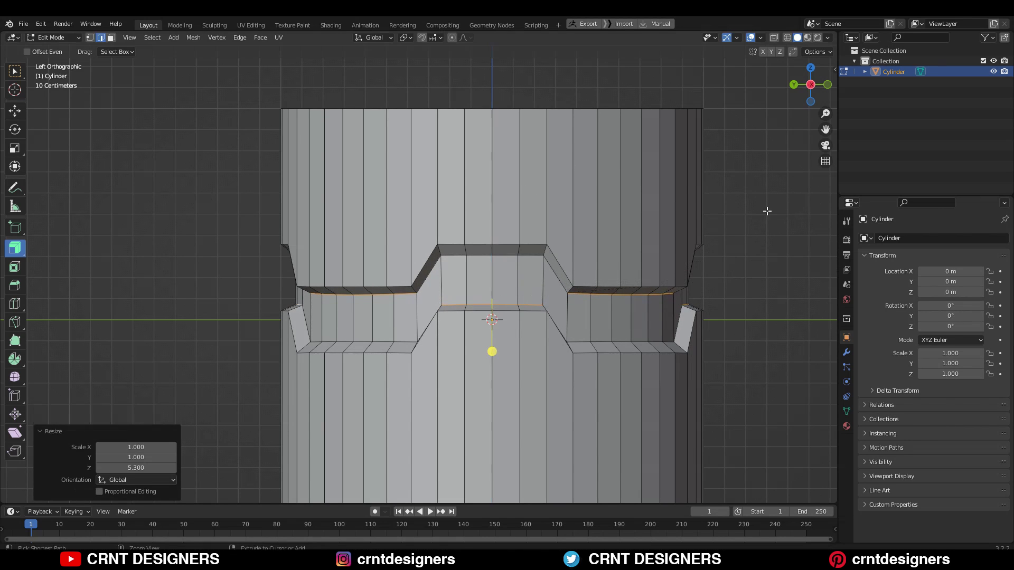
middle_click_drag(583, 274, 532, 318)
key("Tab")
Bevel the rims of the cylinder's top and bottom caps with a 0.03 m width, two segments and a shape of 1.0.
scroll(642, 297, "down", 6)
left_click(638, 303)
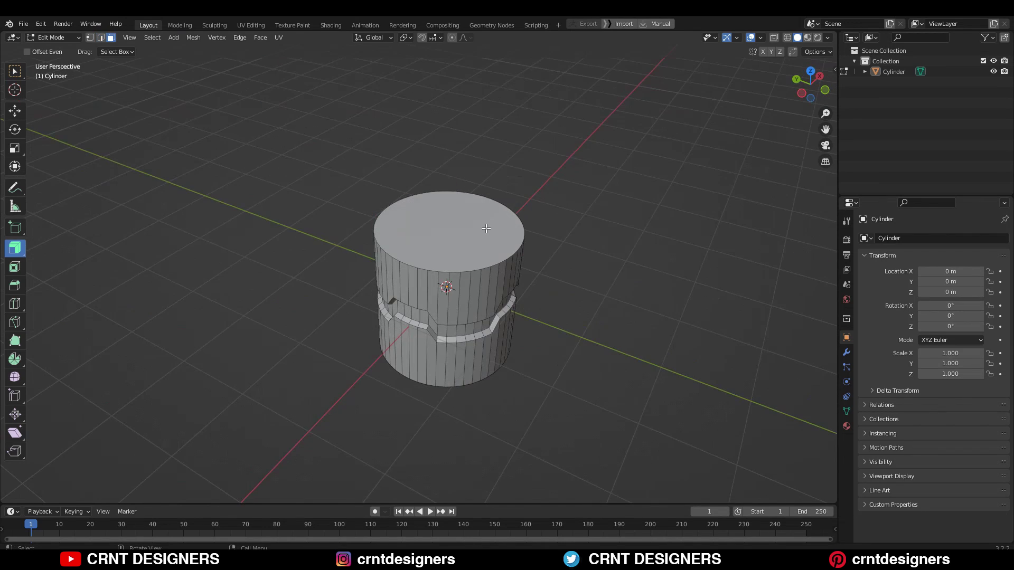
left_click(484, 229)
middle_click_drag(485, 227, 543, 389)
scroll(543, 389, "up", 3)
left_click(543, 389)
scroll(611, 212, "down", 3)
key("ctrl+b")
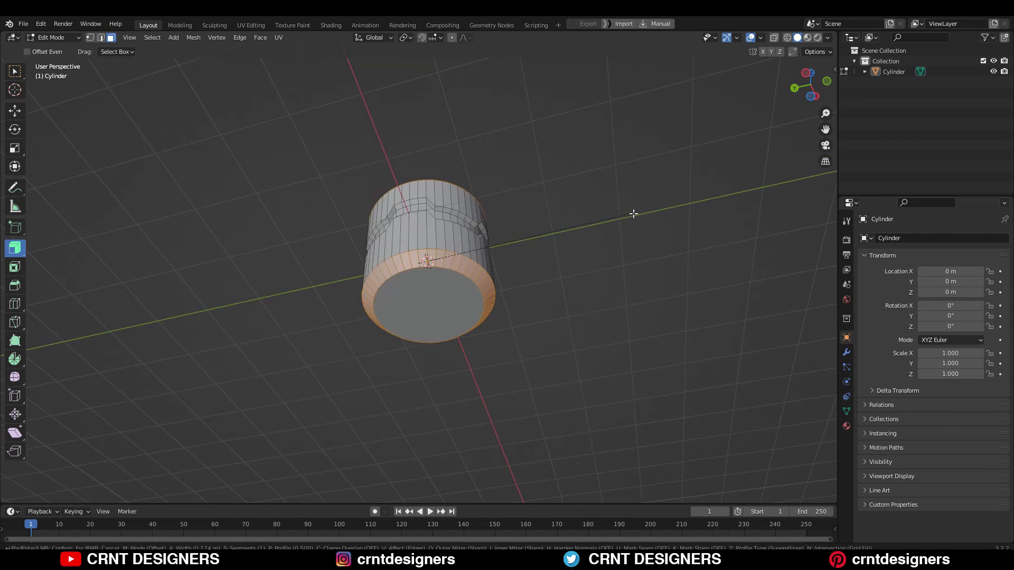
left_click(624, 211)
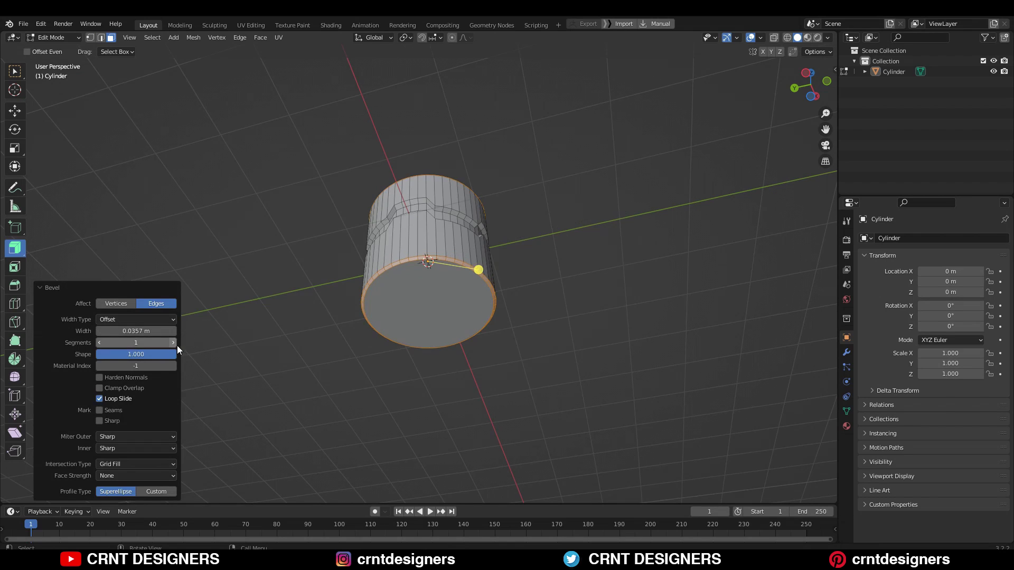
left_click(174, 343)
middle_click_drag(393, 235, 401, 345)
scroll(401, 346, "up", 5)
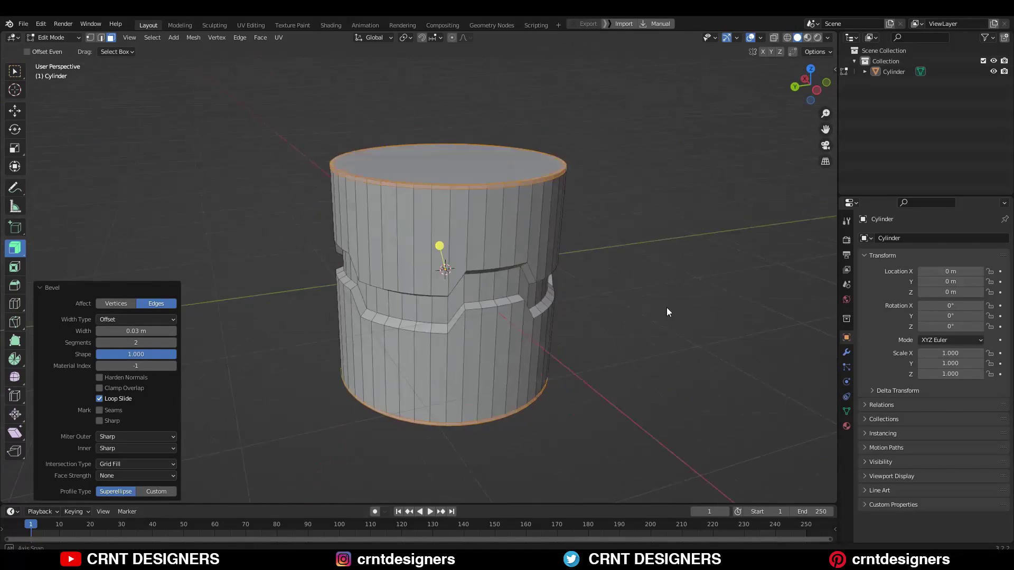
Clear the selection and select the sharp edges outlining the stepped groove in edge mode.
key("alt+a")
scroll(490, 241, "up", 3)
left_click(152, 37)
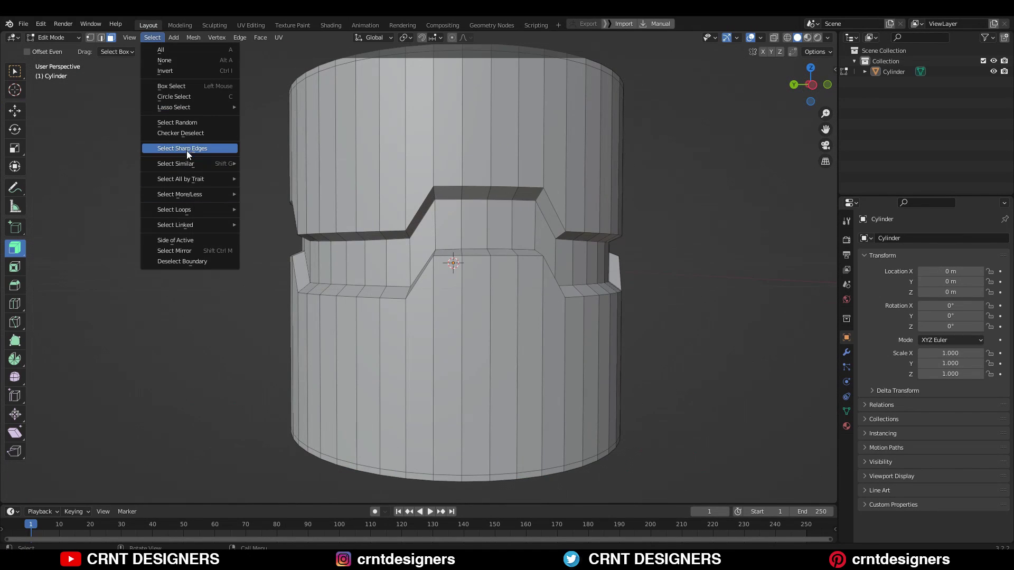
left_click(186, 150)
key("alt+a")
left_click(152, 37)
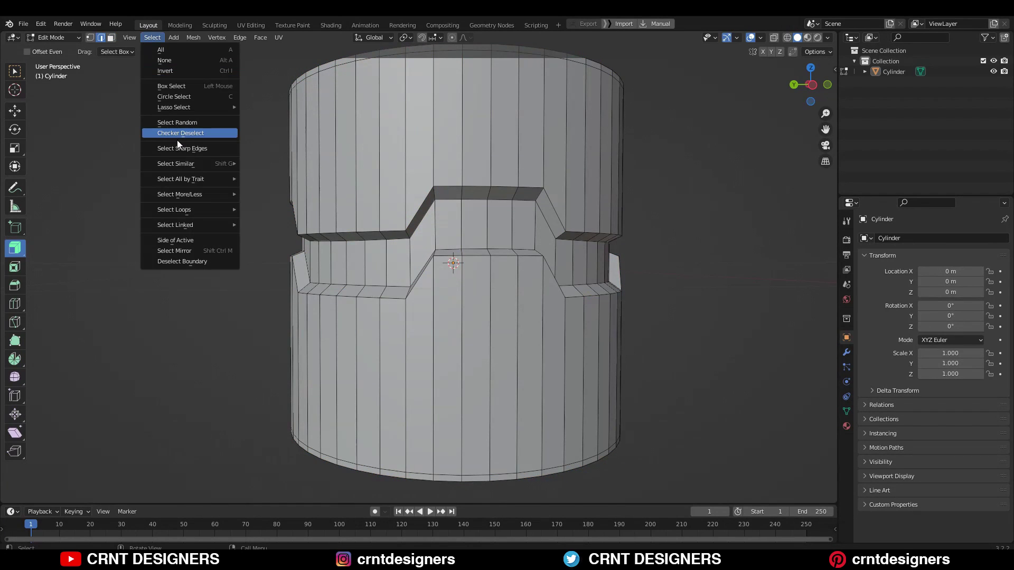
left_click(179, 135)
Add a level 2 Subdivision modifier to the cylinder in Object Mode.
middle_click_drag(183, 152, 602, 241)
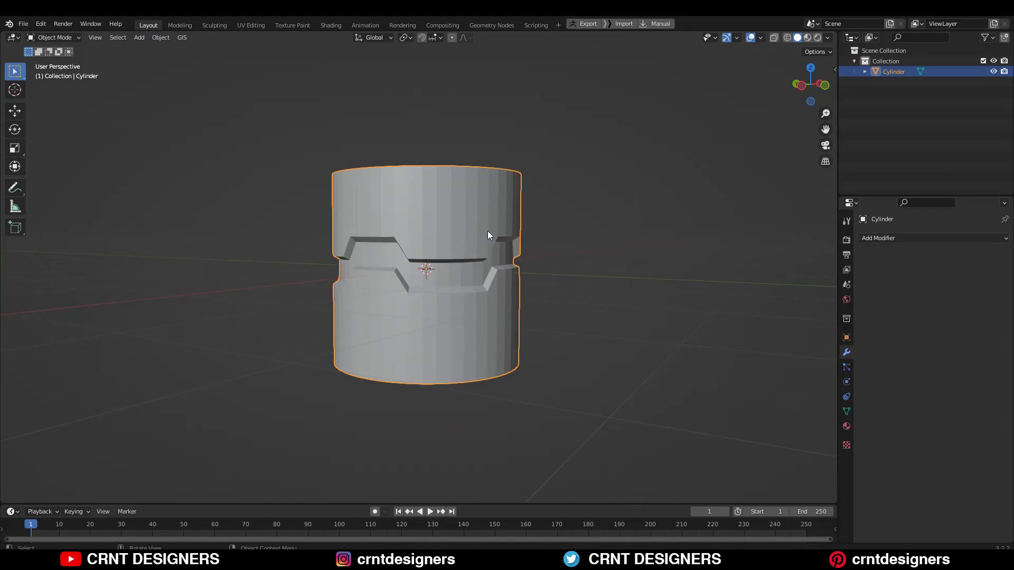
key("ctrl+2")
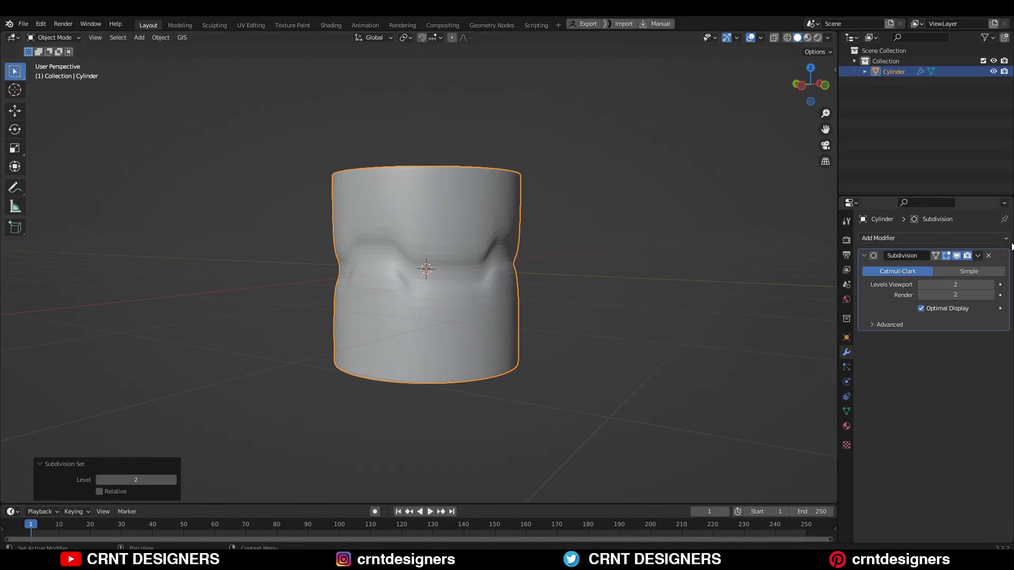
scroll(664, 225, "up", 3)
middle_click_drag(663, 225, 527, 223)
Bevel the selected sharp groove edges with a 0.015 m width, two segments and a shape of 1.0.
key("Tab")
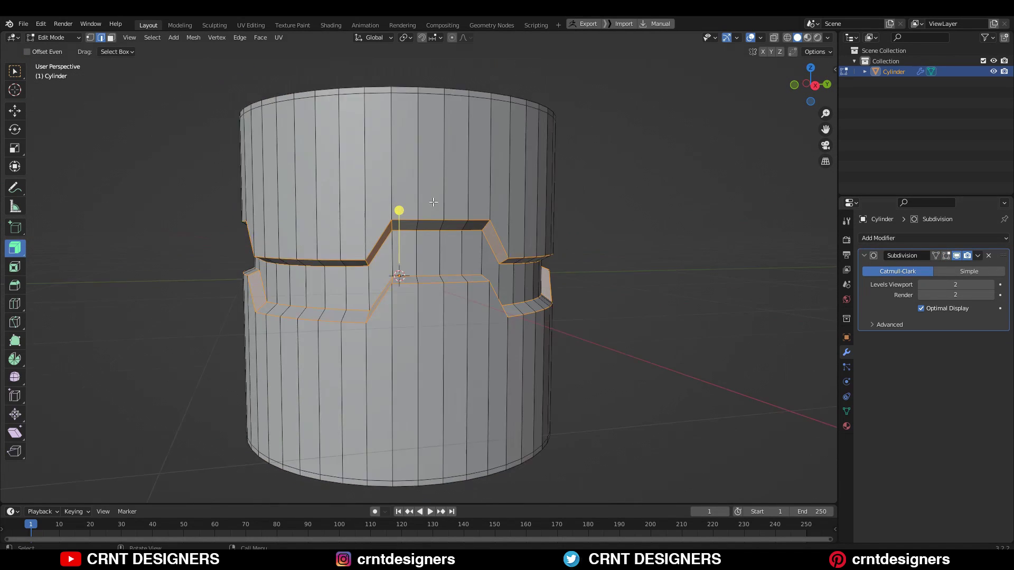
scroll(434, 201, "up", 2)
key("ctrl+b")
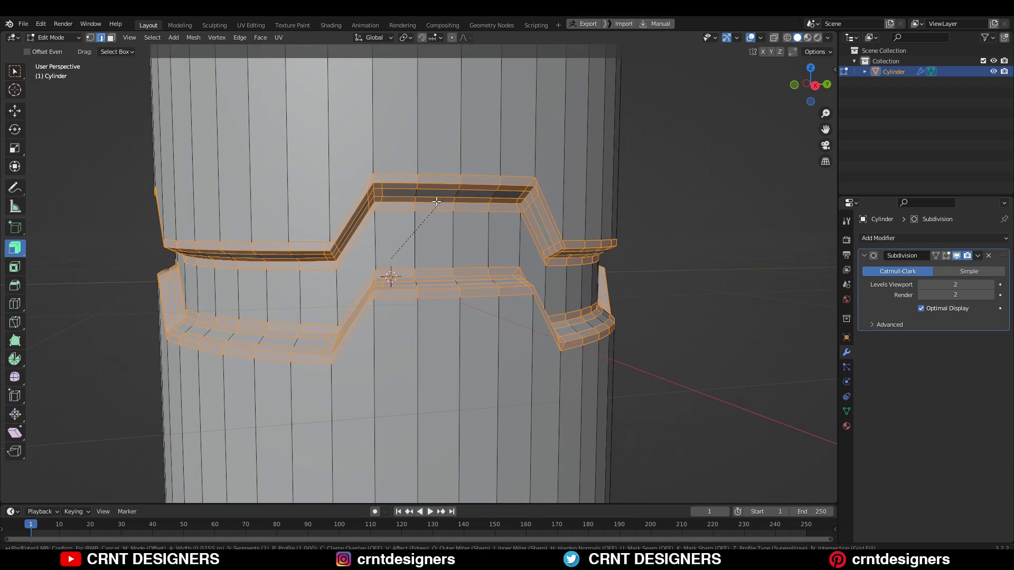
left_click(391, 205)
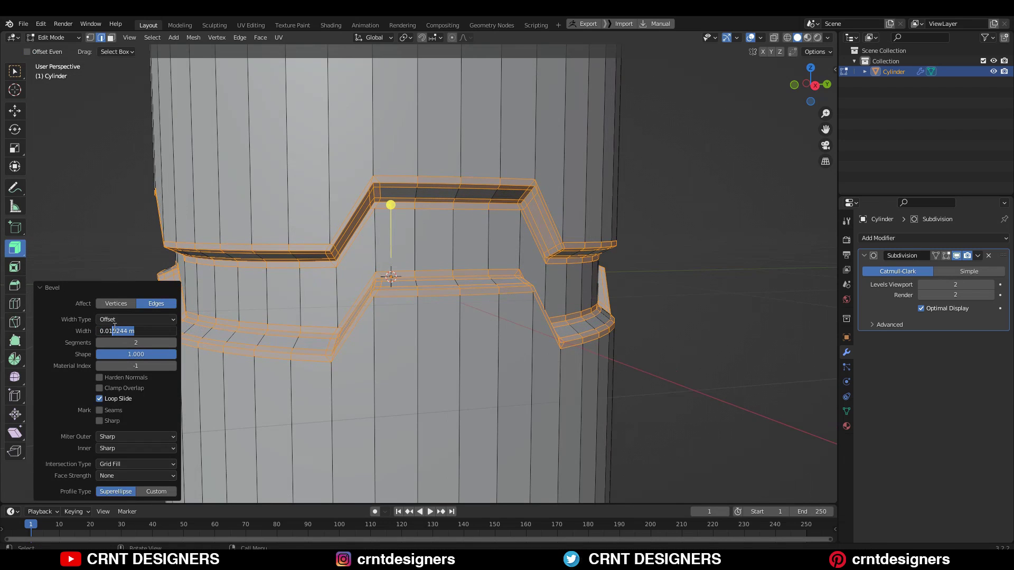
key("Return")
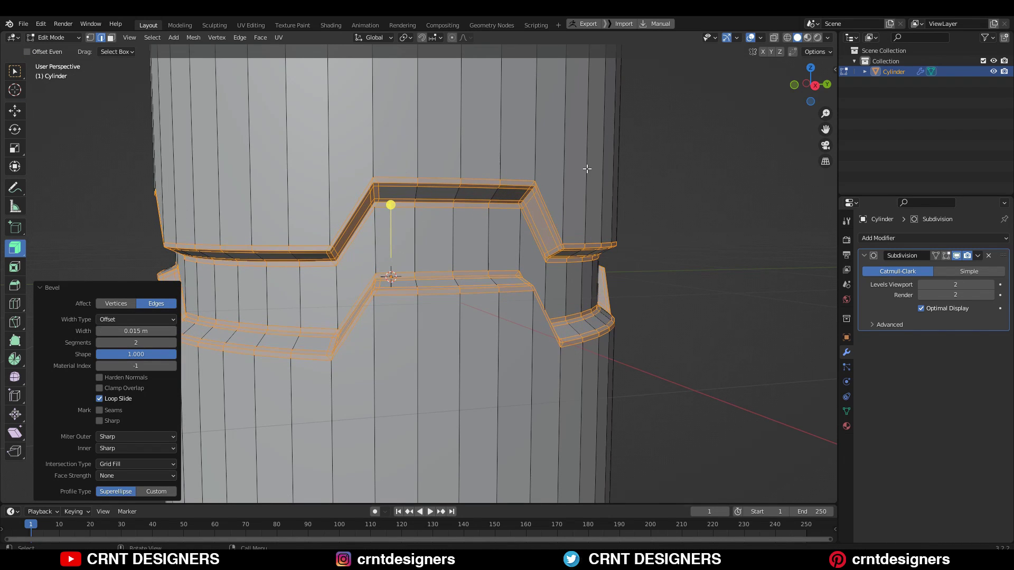
Return to Object Mode and shade the cylinder smooth.
key("Tab")
scroll(676, 145, "down", 5)
scroll(496, 159, "up", 8)
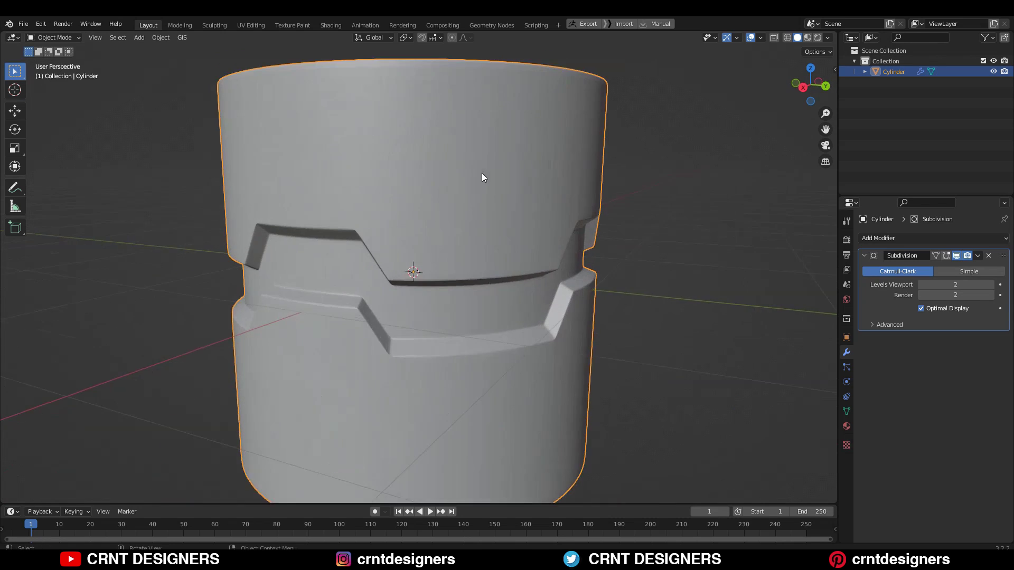
right_click(585, 127)
left_click(585, 127)
Put the cylinder in Edit Mode with vertex selection to work on the groove's upper corners.
scroll(615, 135, "down", 4)
middle_click_drag(615, 138, 408, 235)
scroll(407, 236, "up", 4)
key("Tab")
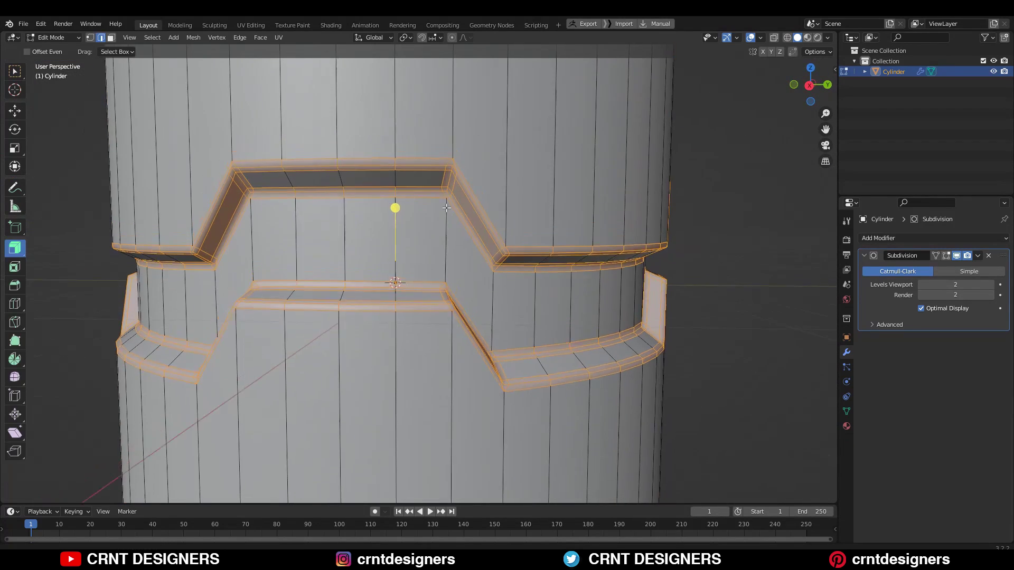
scroll(442, 245, "up", 5)
scroll(442, 245, "down", 4)
key("1")
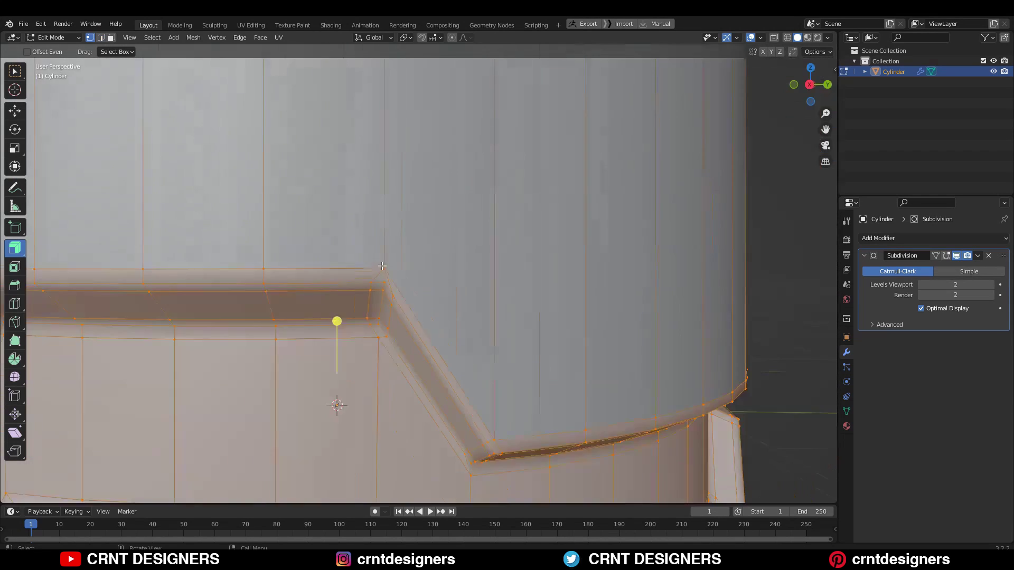
Try to join the facing upper groove corner vertices across the body with Connect Vertex Pairs.
scroll(416, 283, "down", 4)
left_click(417, 283)
scroll(523, 276, "up", 2)
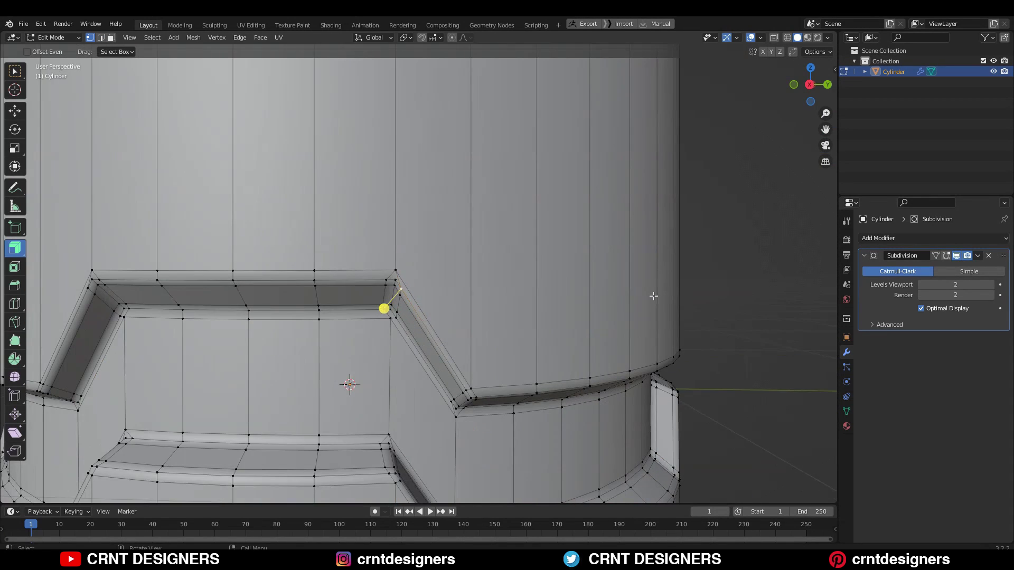
middle_click_drag(654, 296, 525, 295)
right_click(275, 231)
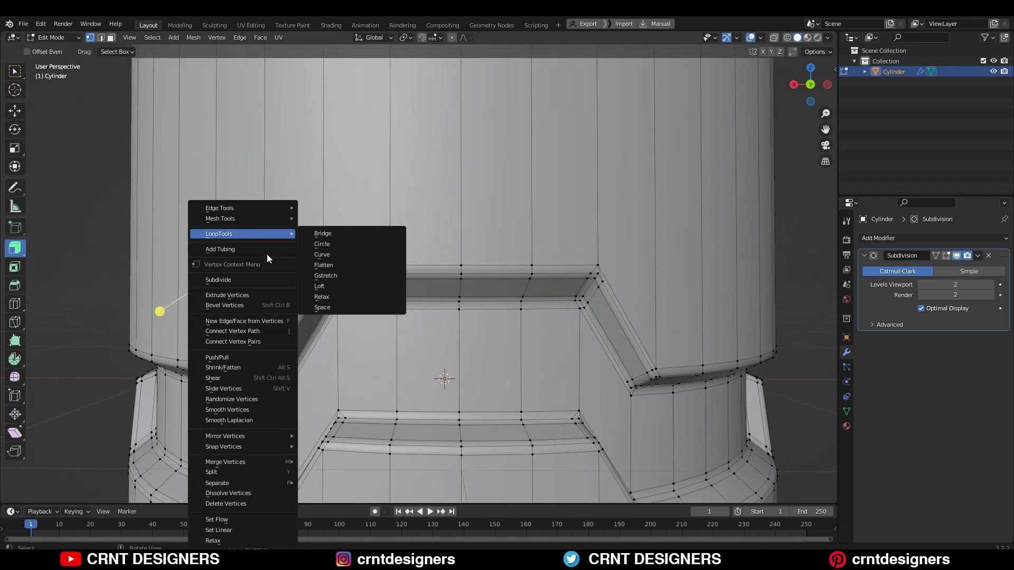
left_click(258, 339)
middle_click_drag(369, 257, 519, 226)
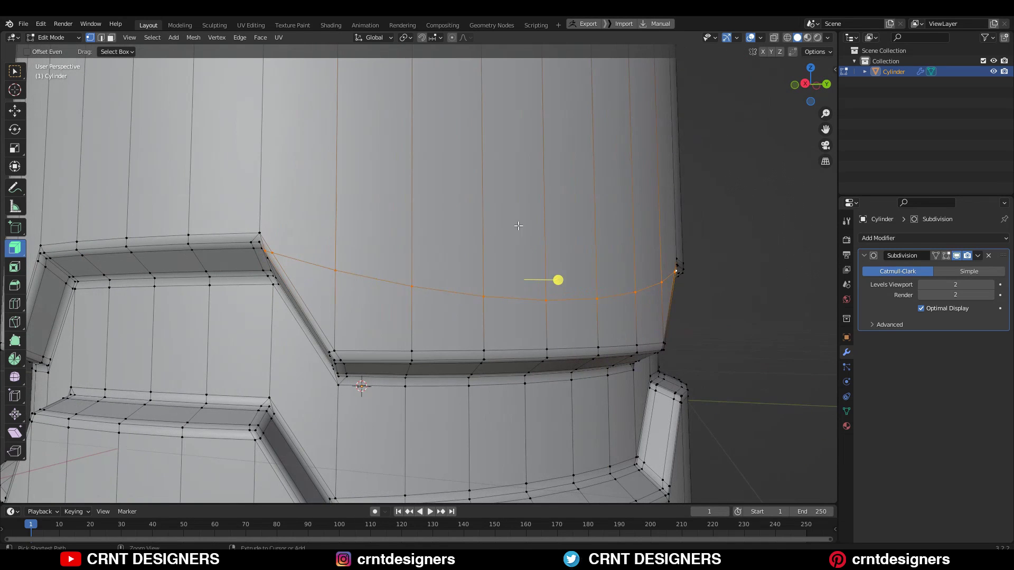
Knife a horizontal cut between the facing inner groove corner vertices above the lowered groove section, using the right orthographic view.
left_click(806, 84)
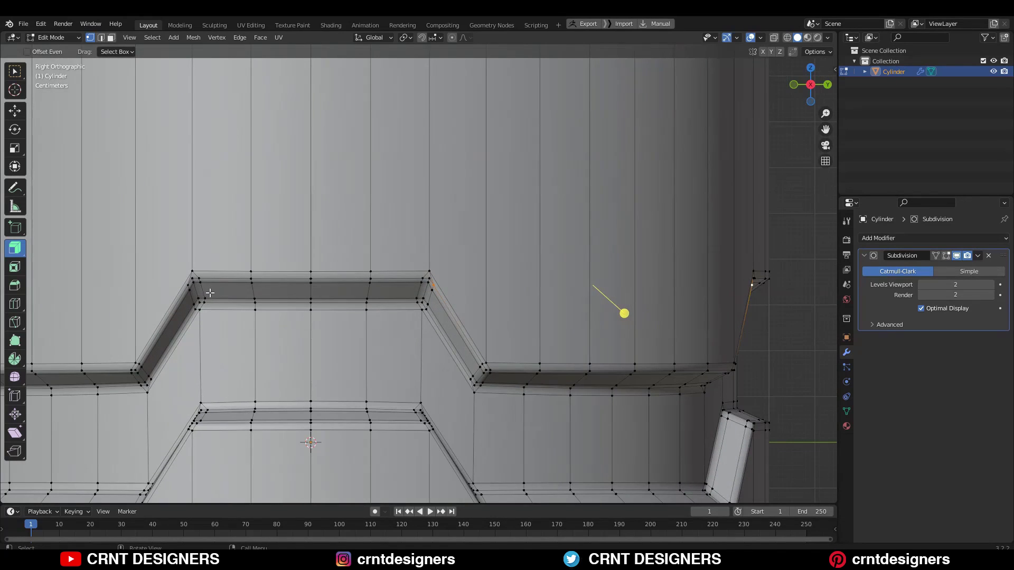
left_click(15, 322)
left_click(433, 283)
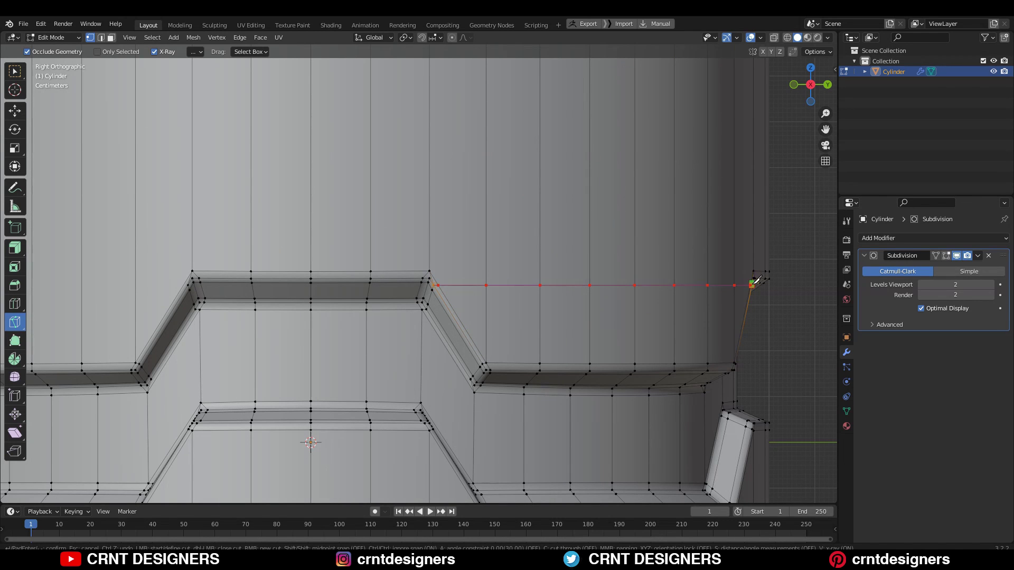
key("Return")
middle_click_drag(718, 317, 669, 316)
Dissolve the short edges beside the groove corners at both ends of the new horizontal cut.
scroll(604, 303, "down", 3)
middle_click_drag(355, 309, 390, 308)
key("w")
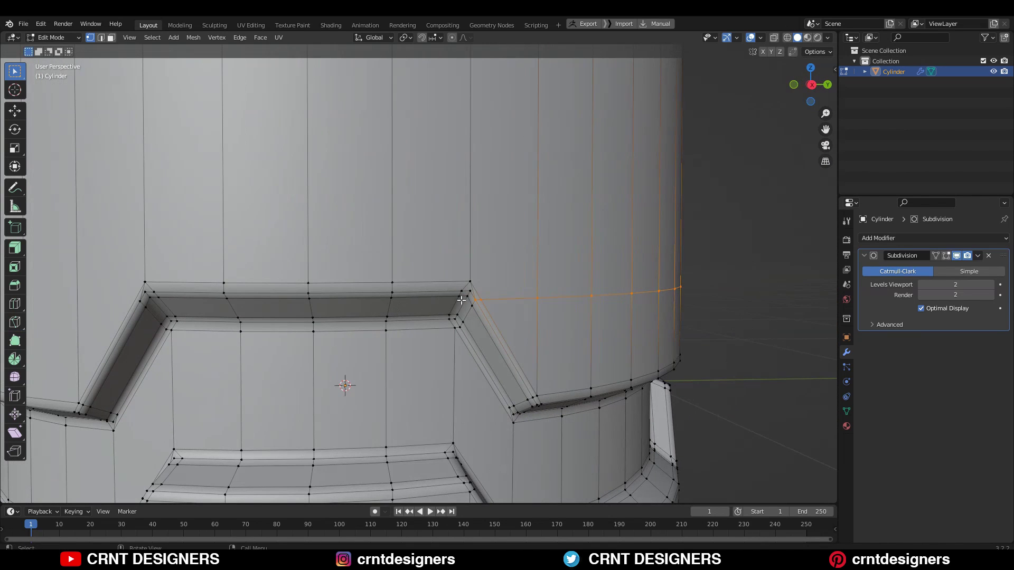
key("2")
key("ctrl+x")
scroll(608, 294, "down", 2)
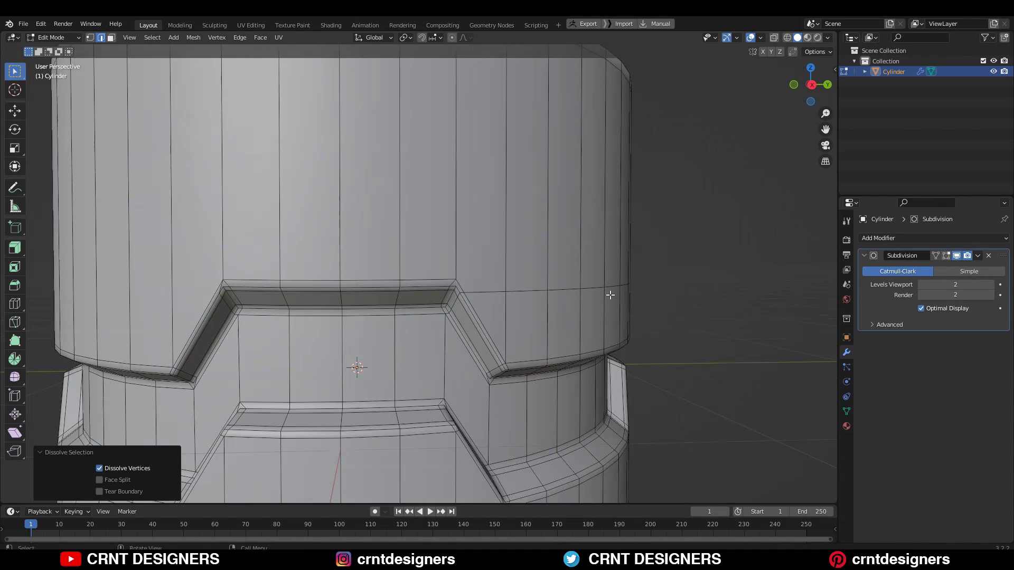
middle_click_drag(608, 294, 509, 287)
scroll(465, 259, "up", 3)
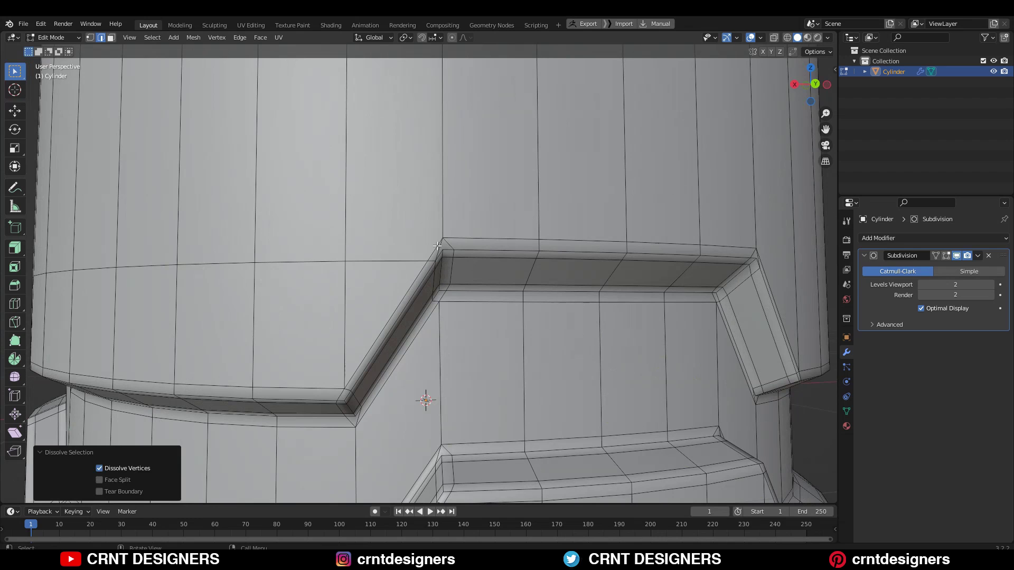
left_click(439, 248)
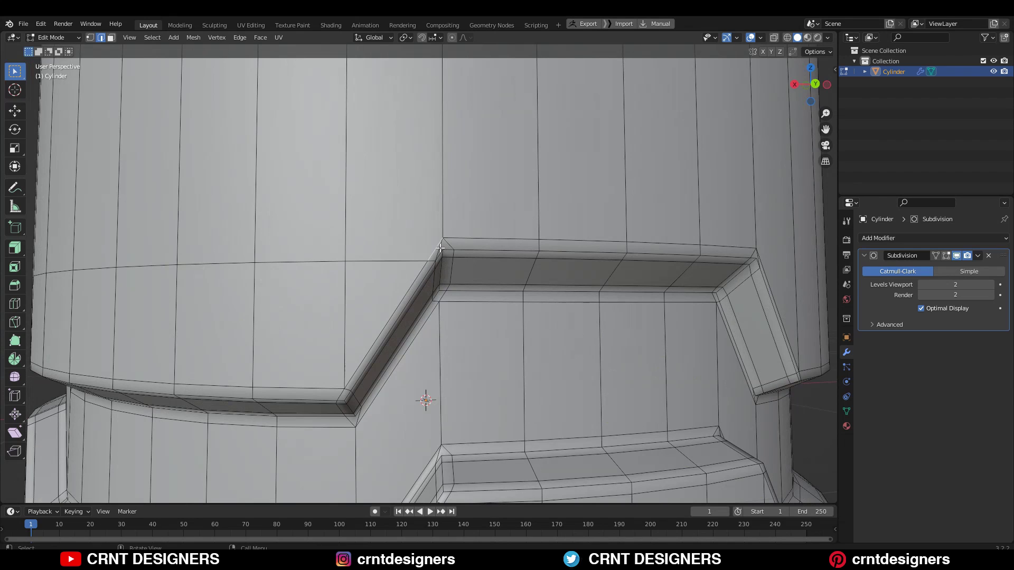
Select the middle bevel vertices of the two facing groove corners in vertex mode.
key("1")
left_click(443, 238)
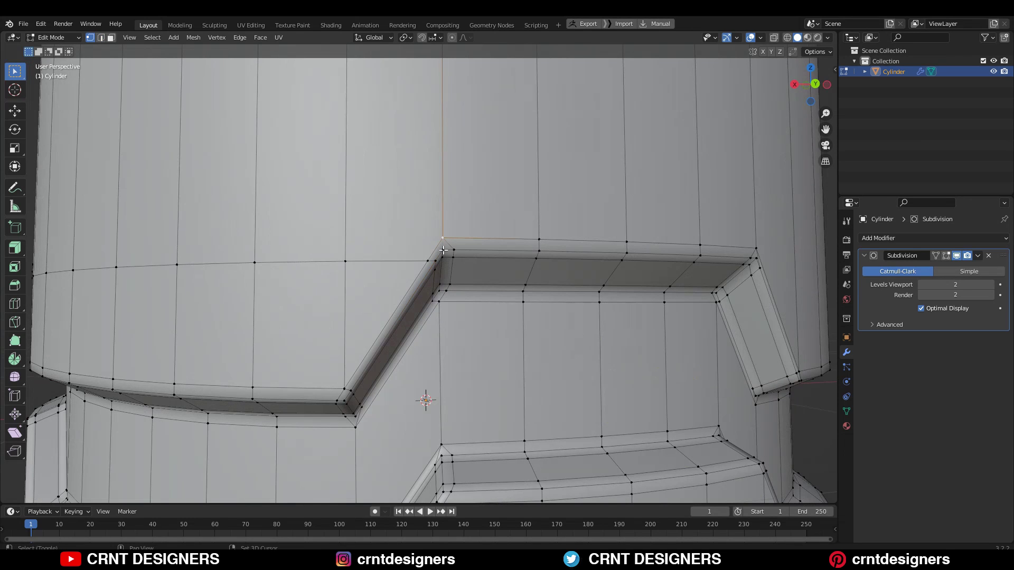
middle_click_drag(309, 253, 261, 258)
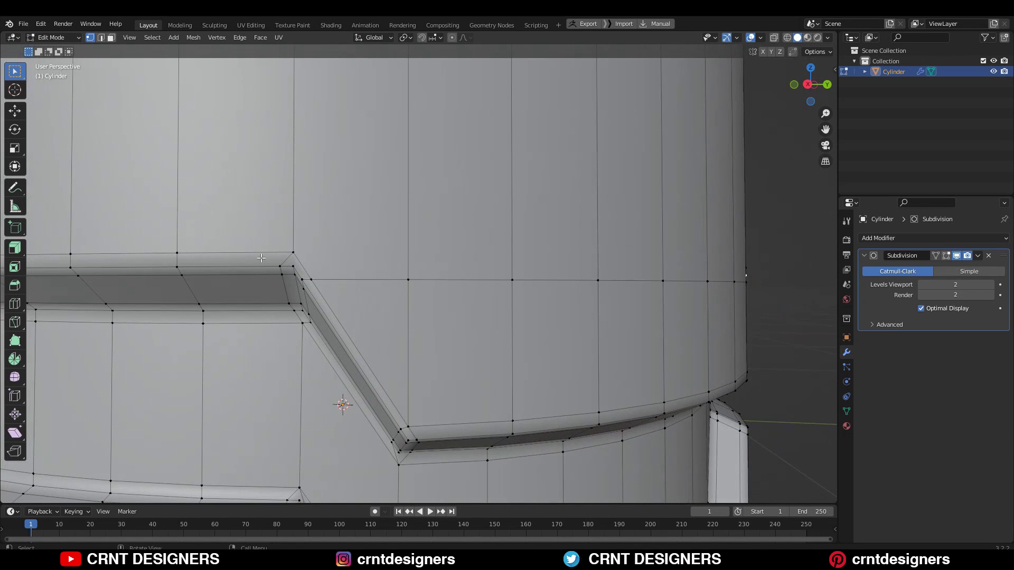
right_click(315, 263)
left_click(394, 241)
Knife a second horizontal support cut between the middle corner vertices, just above the first, in the back orthographic view.
left_click(805, 83)
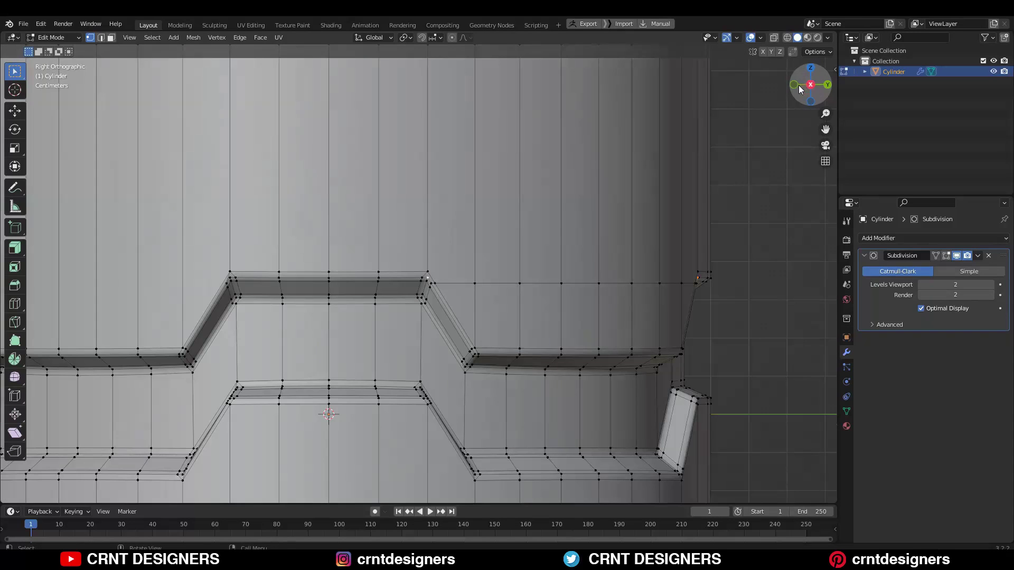
left_click(15, 323)
scroll(430, 274, "up", 2)
middle_click_drag(437, 273, 554, 262)
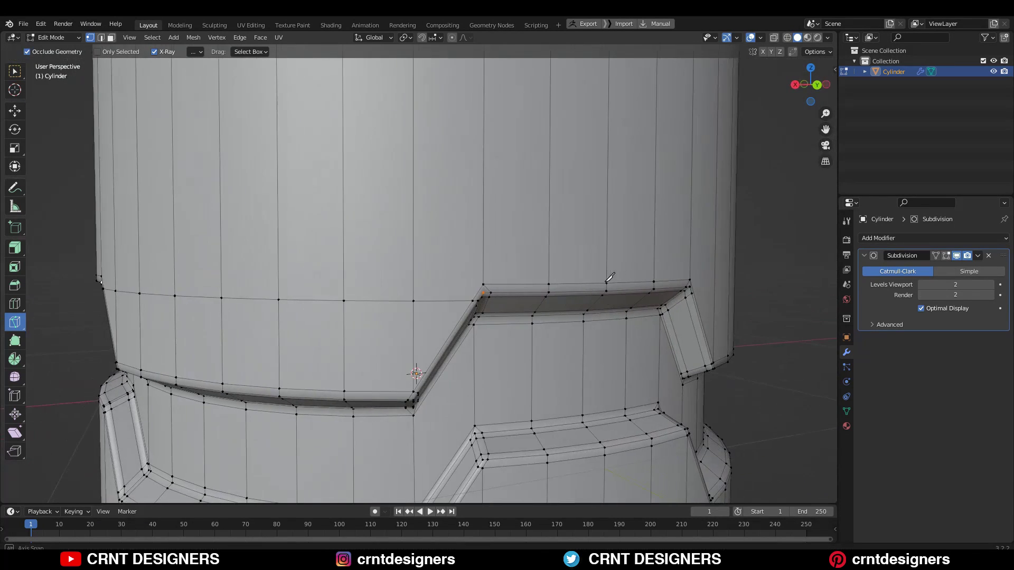
scroll(557, 261, "up", 3)
left_click(818, 85)
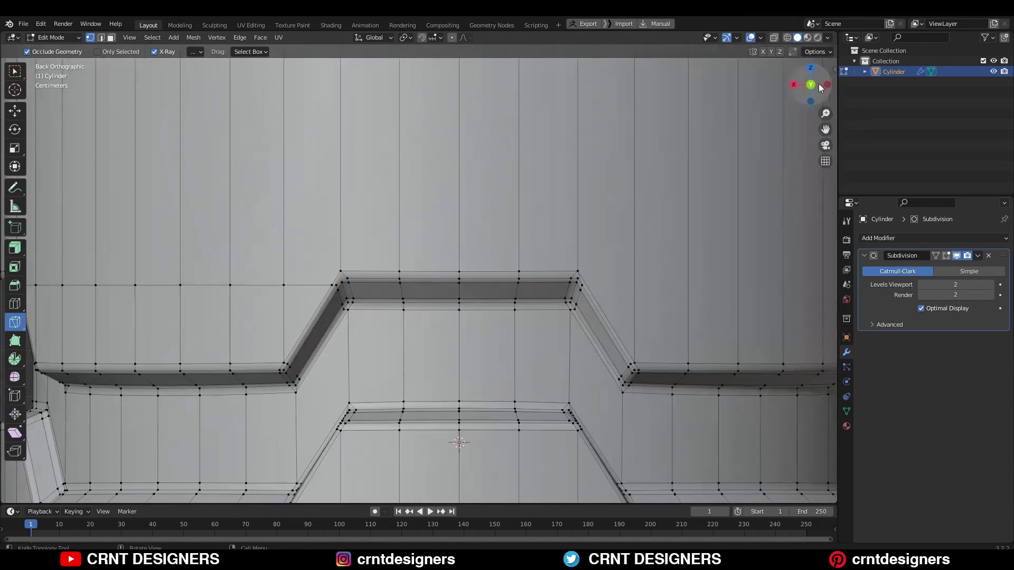
middle_click_drag(346, 246, 509, 240, "shift")
scroll(509, 240, "up", 2)
left_click(539, 264)
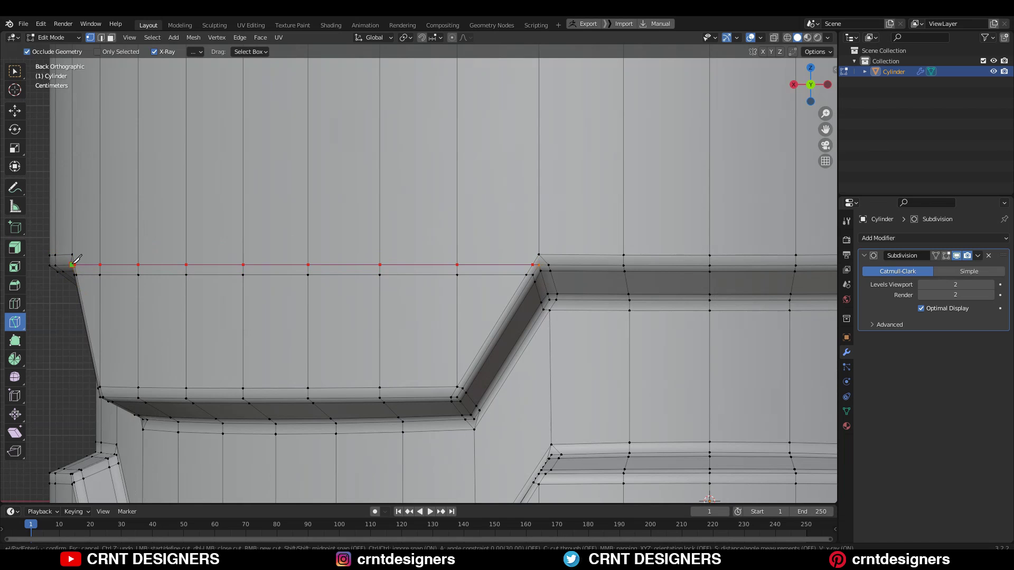
key("Return")
Knife a third horizontal support cut between the outermost corner vertices in the right orthographic view.
scroll(165, 263, "up", 5)
middle_click_drag(165, 263, 250, 269)
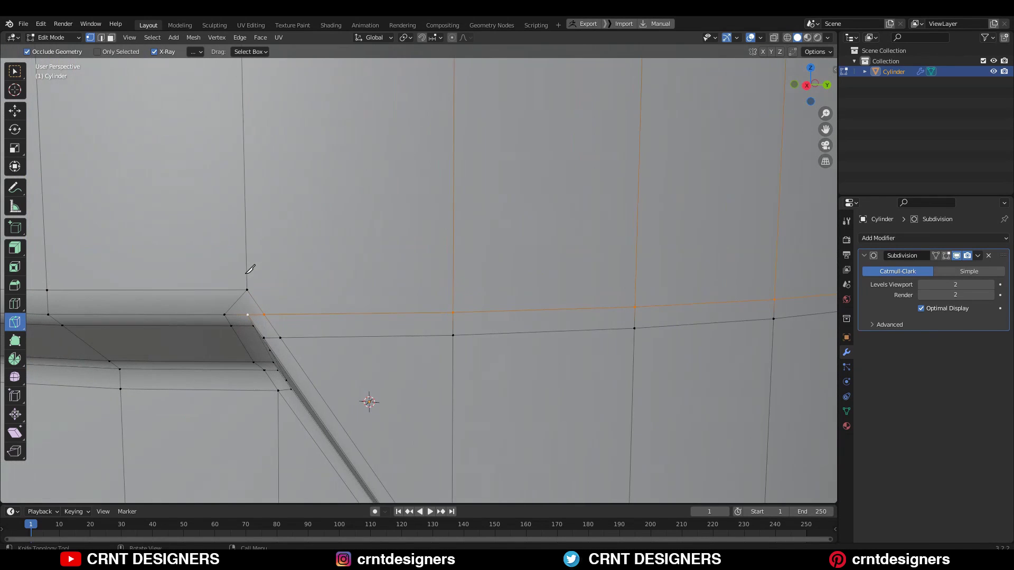
key("KP_3")
left_click(640, 266)
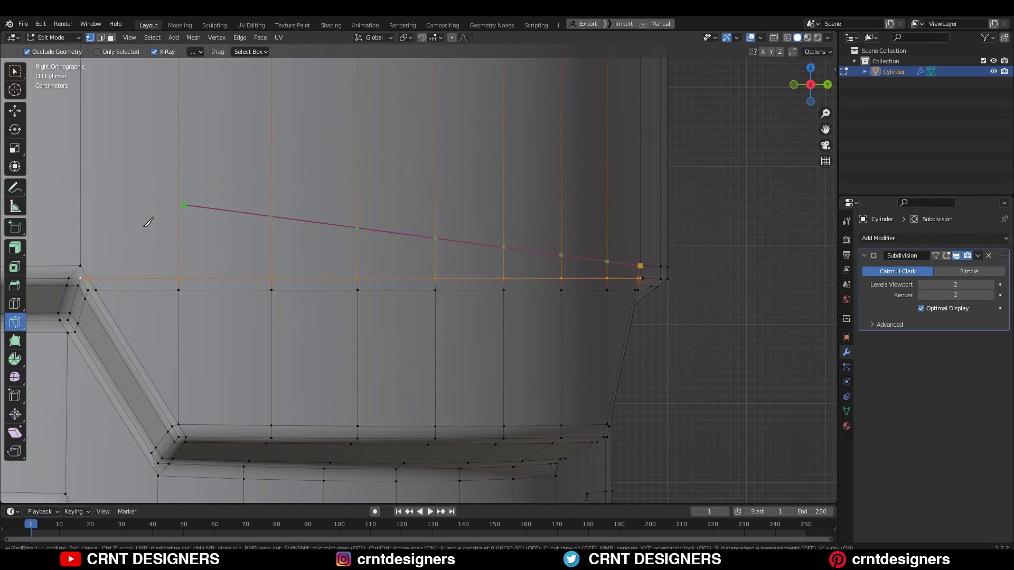
left_click(81, 266)
key("Return")
Return to Object Mode and inspect the smoothed shading around the groove's upper corners.
key("Tab")
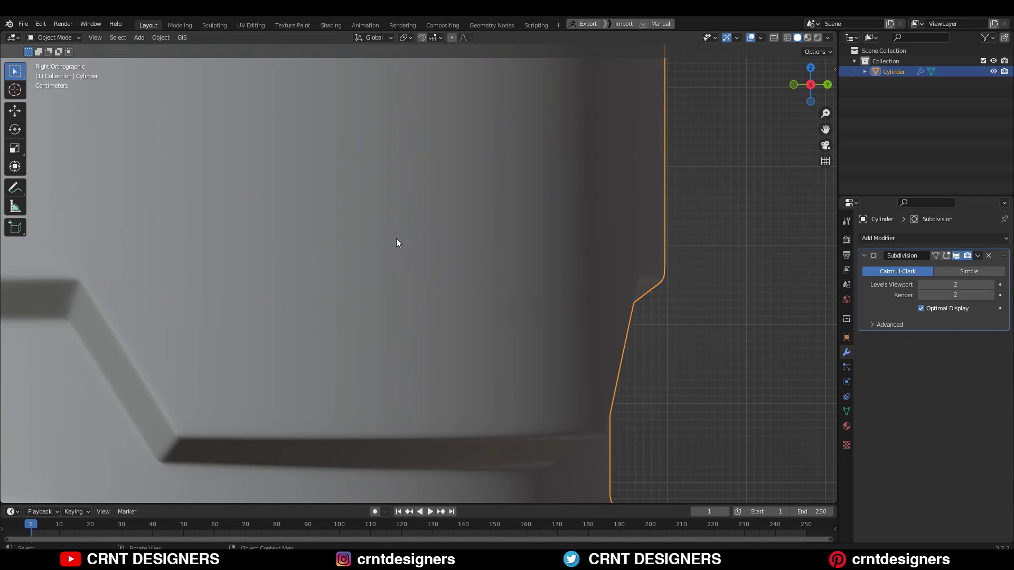
scroll(396, 240, "down", 5)
middle_click_drag(402, 250, 270, 252)
scroll(334, 242, "up", 4)
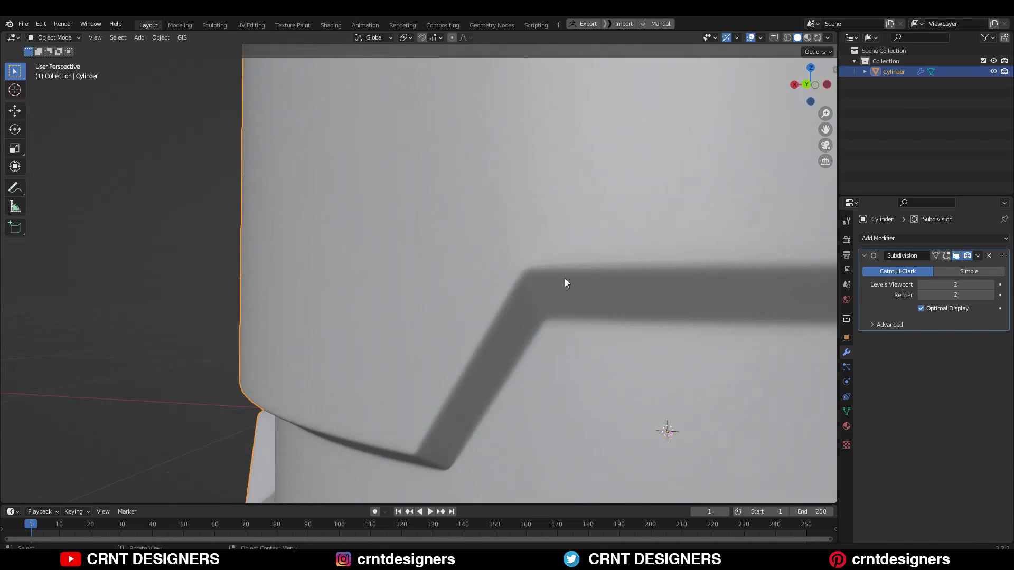
scroll(628, 270, "down", 4)
scroll(411, 295, "up", 2)
middle_click_drag(629, 271, 461, 317, "shift")
scroll(411, 296, "up", 3)
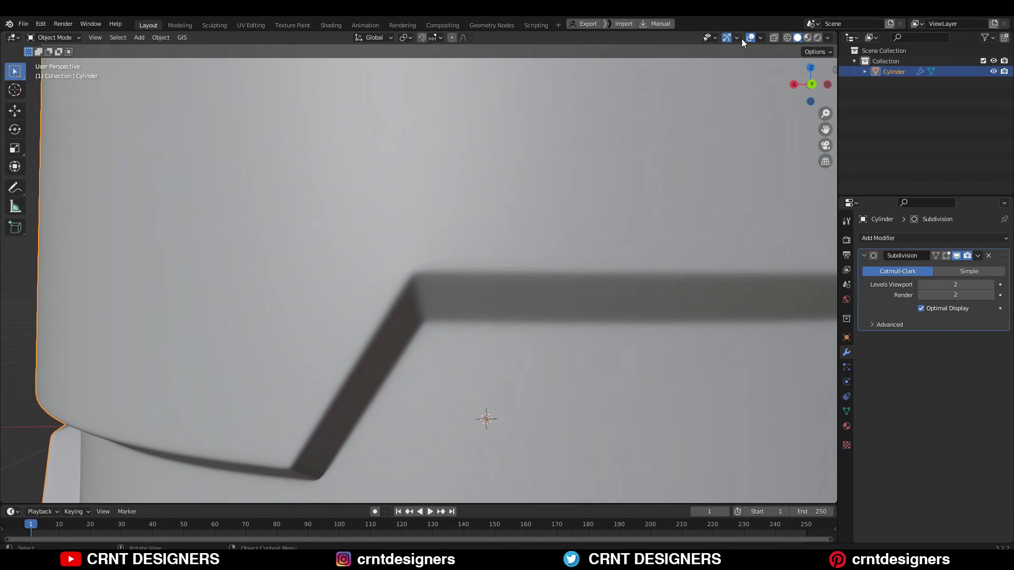
Show the wireframe overlay, examine the edge flow around the groove corners, and hide the overlay again.
left_click(759, 37)
left_click(696, 216)
scroll(449, 246, "down", 4)
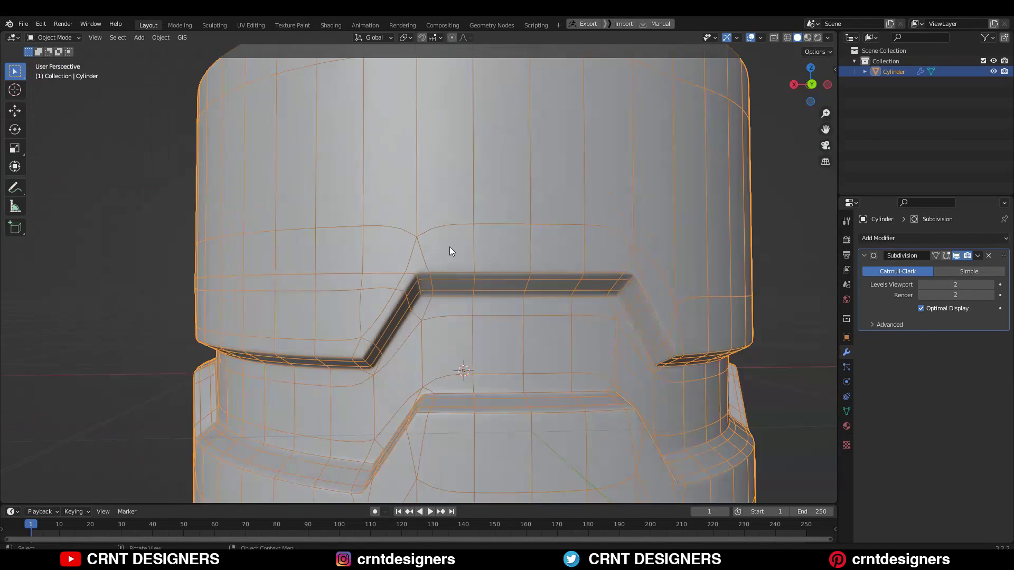
middle_click_drag(445, 245, 400, 265)
middle_click_drag(660, 273, 639, 279)
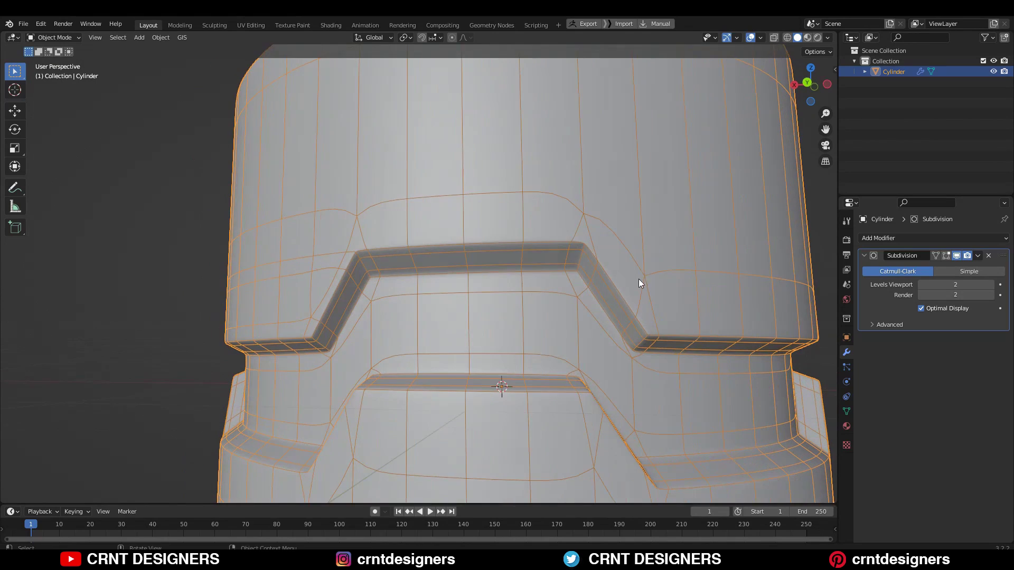
middle_click_drag(413, 241, 539, 248)
left_click(759, 37)
left_click(695, 217)
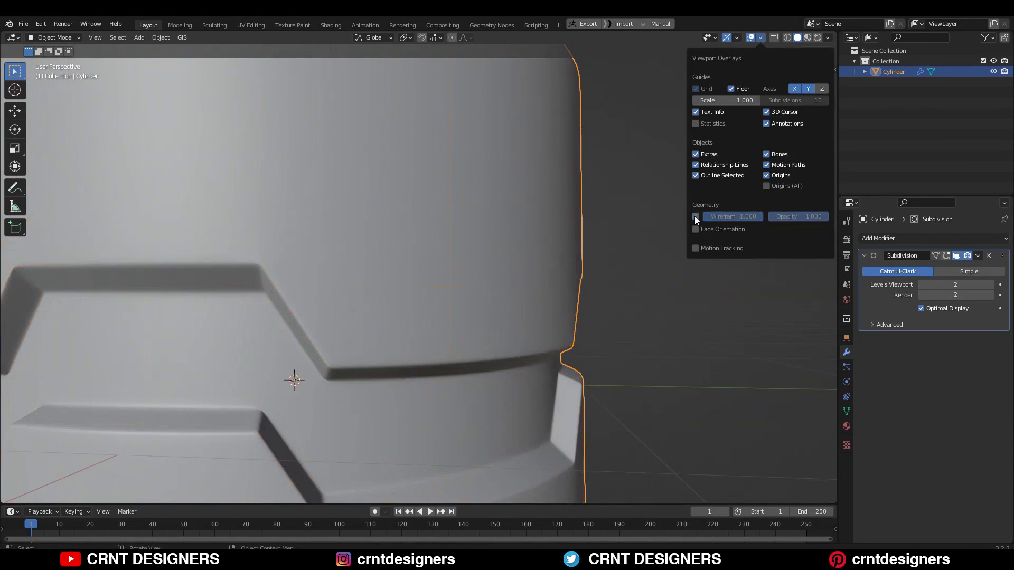
Back in Edit Mode, knife parallel horizontal support cuts between the groove corners across the cylinder's front upper section.
key("Tab")
key("k")
middle_click_drag(303, 240, 661, 312)
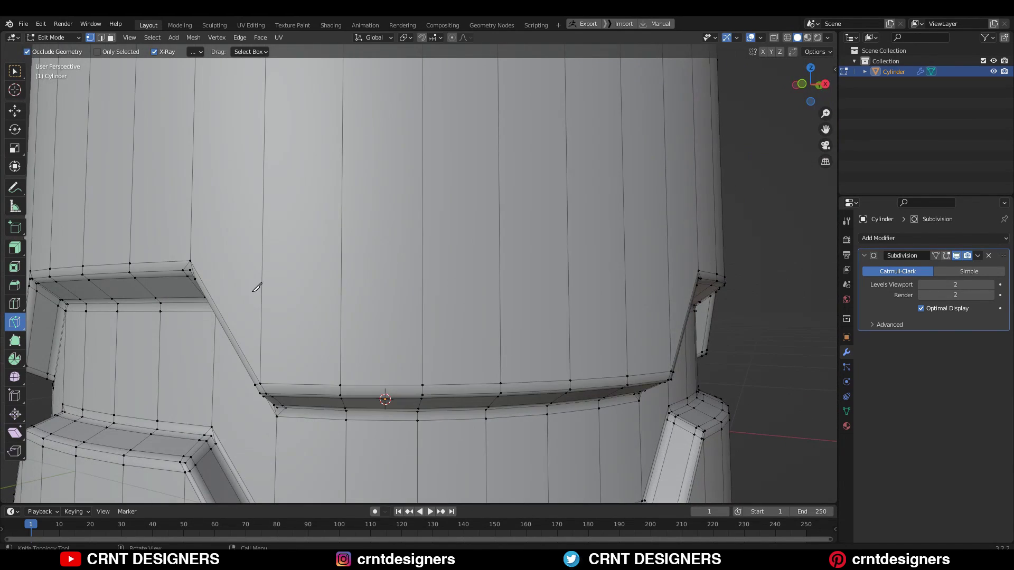
key("KP_1")
left_click(625, 249)
key("Return")
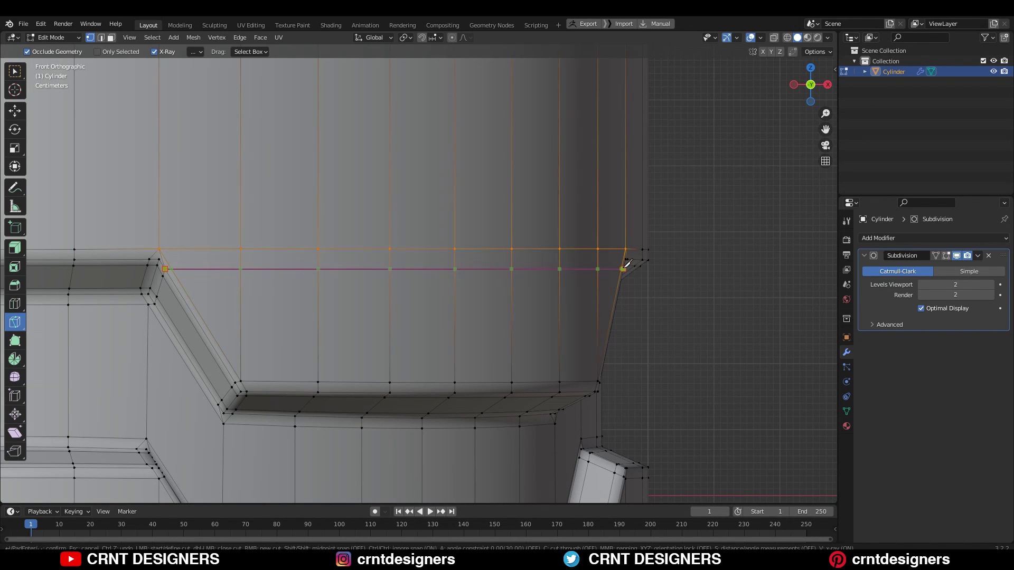
key("Return")
middle_click_drag(627, 262, 323, 275)
left_click(321, 279)
key("Return")
Dissolve the short edge at the groove corner where the new front support cuts end.
scroll(321, 280, "up", 3)
key("w")
key("2")
left_click(362, 289)
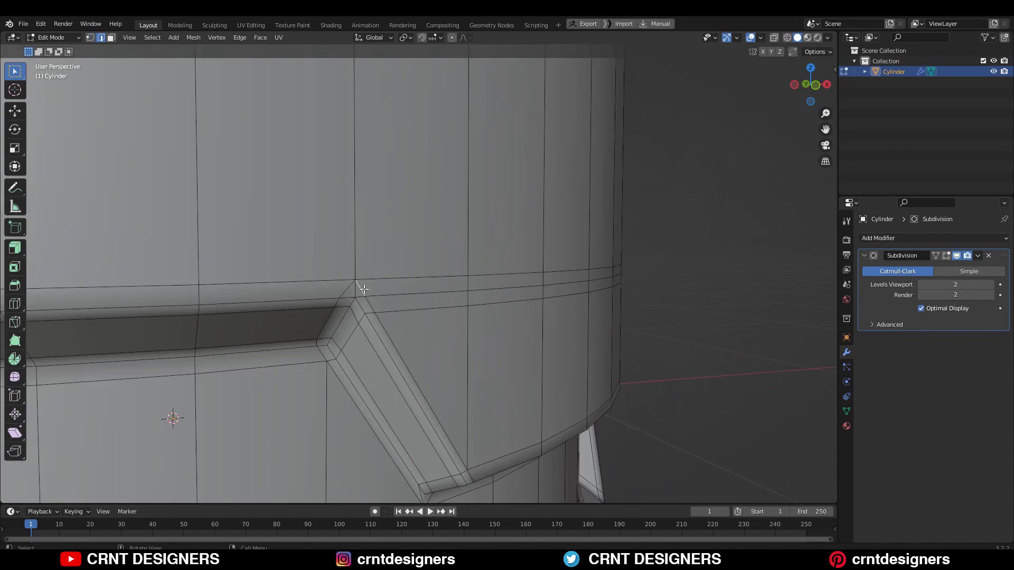
key("ctrl+x")
Connect the open end vertex of the middle support line to the groove's corner vertex.
key("3")
left_click(452, 297)
middle_click_drag(453, 297, 317, 293)
key("1")
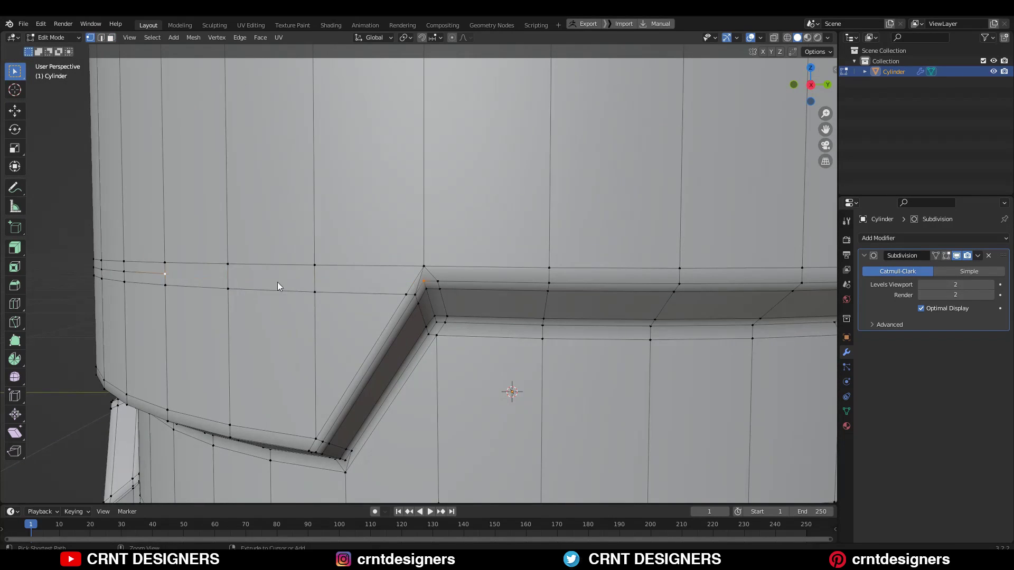
right_click(387, 248)
left_click(388, 249)
right_click(198, 231)
left_click(198, 231)
Dissolve the short edge beside the groove corner at the other end of the support lines.
key("2")
left_click(417, 283)
scroll(417, 284, "up", 4)
key("ctrl+x")
Select the whole cylinder mesh and symmetrize it in the -X to +X direction.
scroll(459, 283, "down", 8)
left_click(827, 84)
key("1")
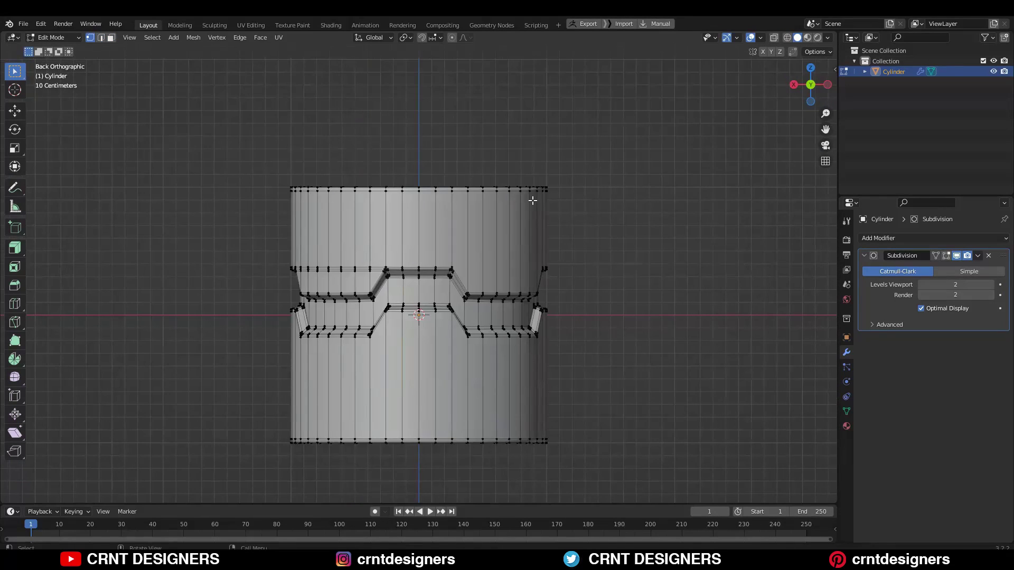
key("a")
left_click(795, 87)
left_click(528, 226)
key("a")
left_click(811, 68)
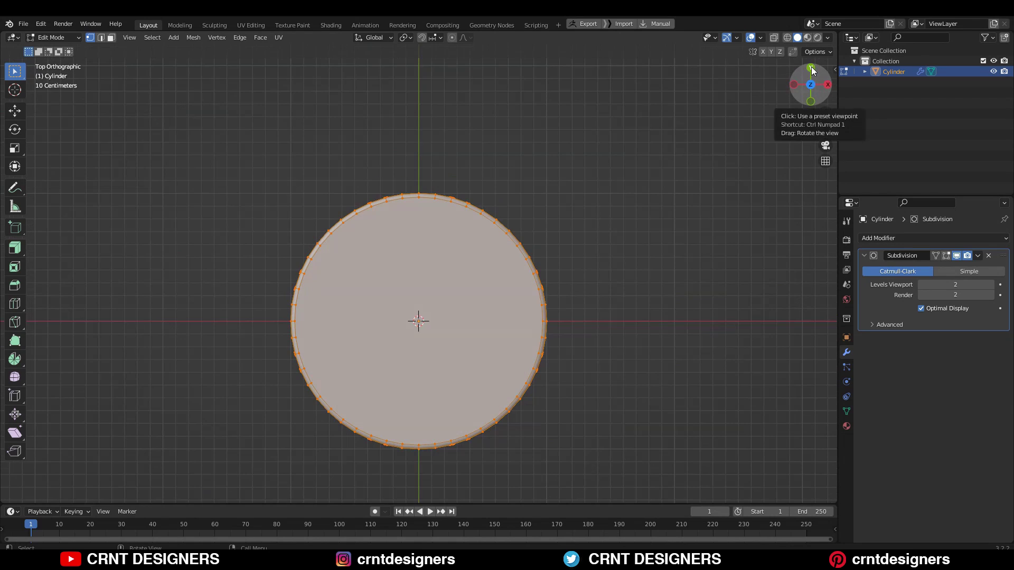
left_click(193, 37)
left_click(215, 196)
left_click(131, 480)
left_click(127, 449)
middle_click_drag(475, 396, 233, 277)
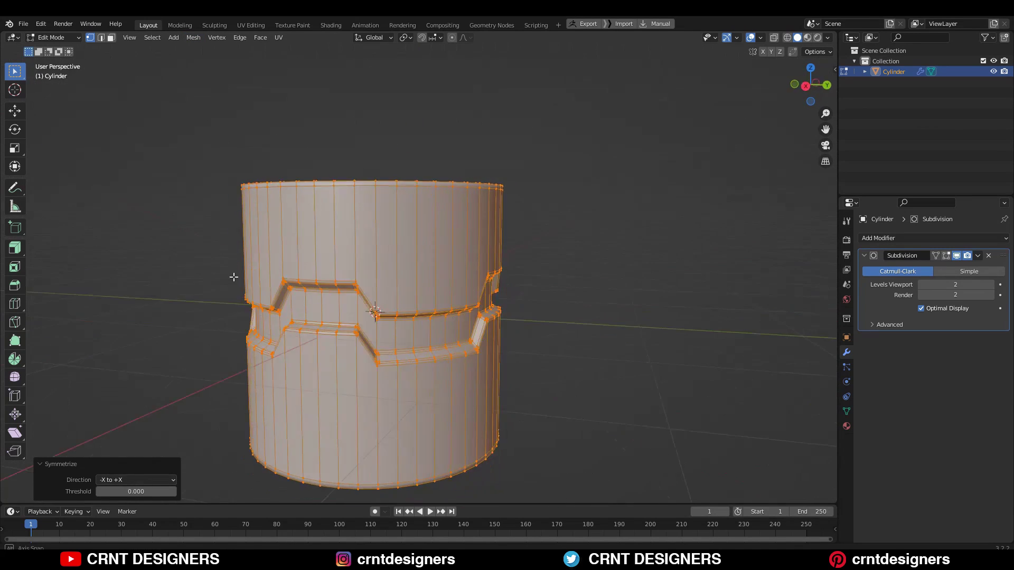
Change the mirror direction of the Symmetrize operation.
left_click(132, 480)
left_click(113, 461)
middle_click_drag(370, 301, 732, 248)
scroll(672, 303, "down", 1)
Turn on the wireframe overlay in Object Mode and examine the symmetrized edge flow around the groove.
key("Tab")
scroll(658, 253, "up", 4)
middle_click_drag(731, 248, 660, 153, "shift")
left_click(760, 39)
left_click(696, 204)
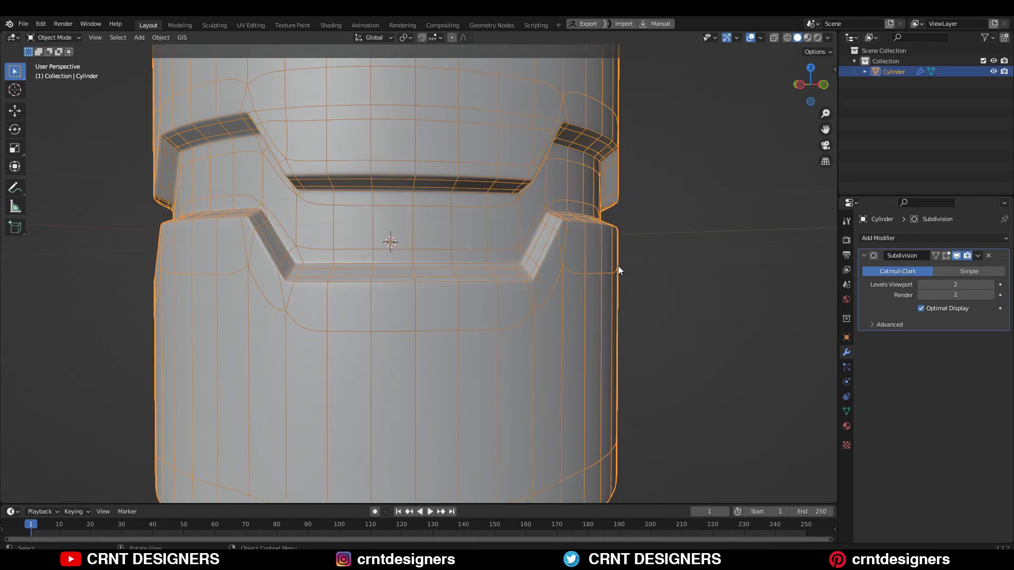
scroll(618, 265, "up", 1)
middle_click_drag(617, 265, 499, 214)
scroll(581, 169, "down", 2)
scroll(587, 285, "up", 4)
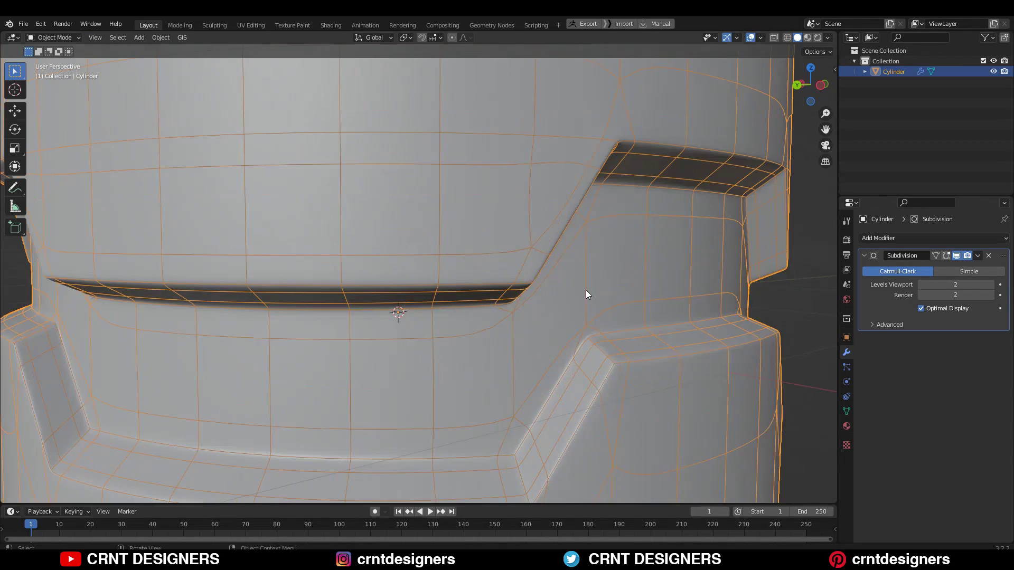
In the left view, knife the upper horizontal support edge across the recessed wall between the two lower corners of the trapezoidal notch.
key("Tab")
middle_click_drag(585, 290, 435, 308)
left_click(323, 297)
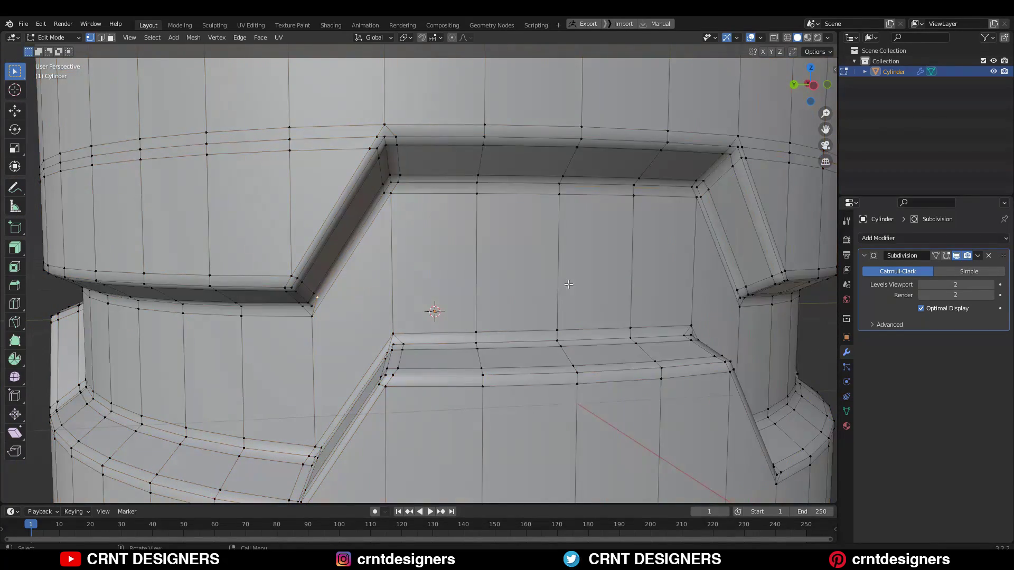
key("j")
left_click(812, 91)
scroll(211, 281, "up", 4)
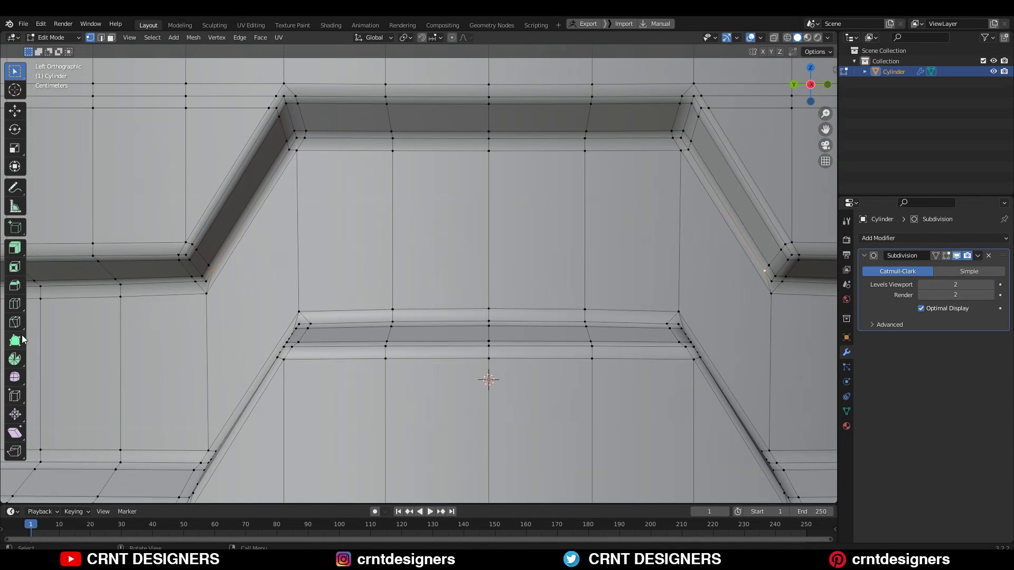
left_click(14, 322)
left_click(212, 271)
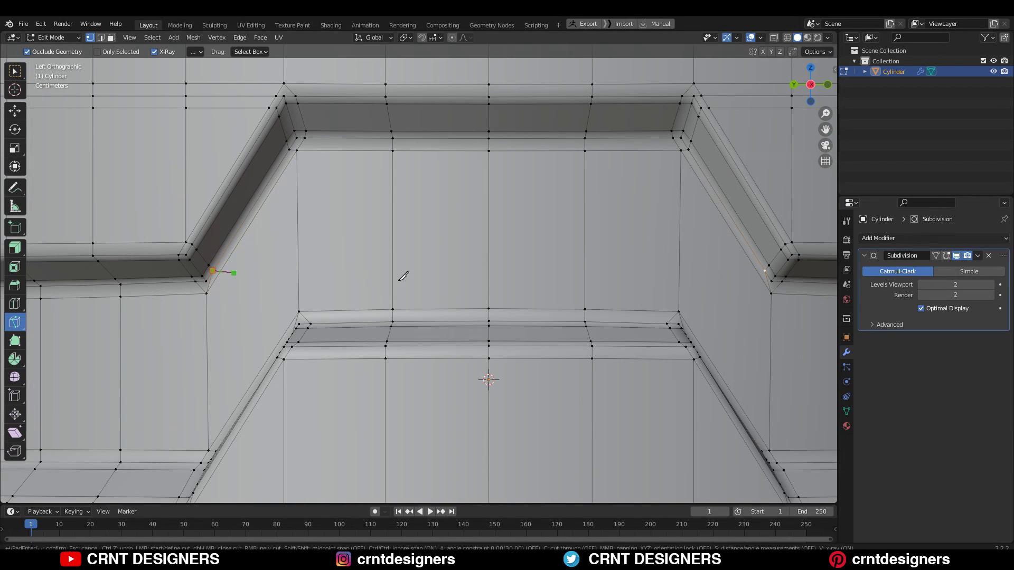
left_click(766, 270)
key("Return")
Knife two more horizontal support edges between the notch corners, directly below the first one.
left_click(206, 280)
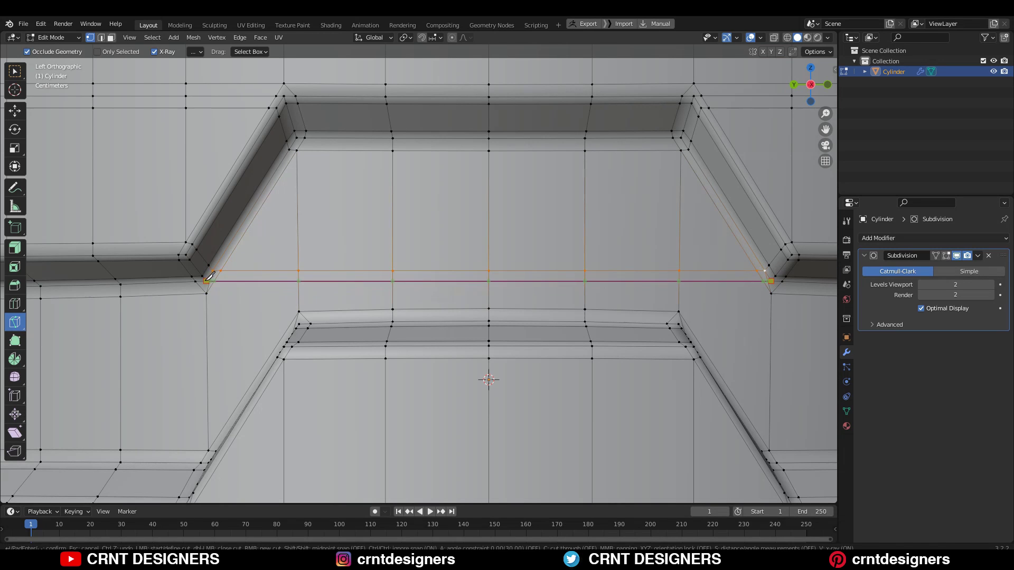
key("Return")
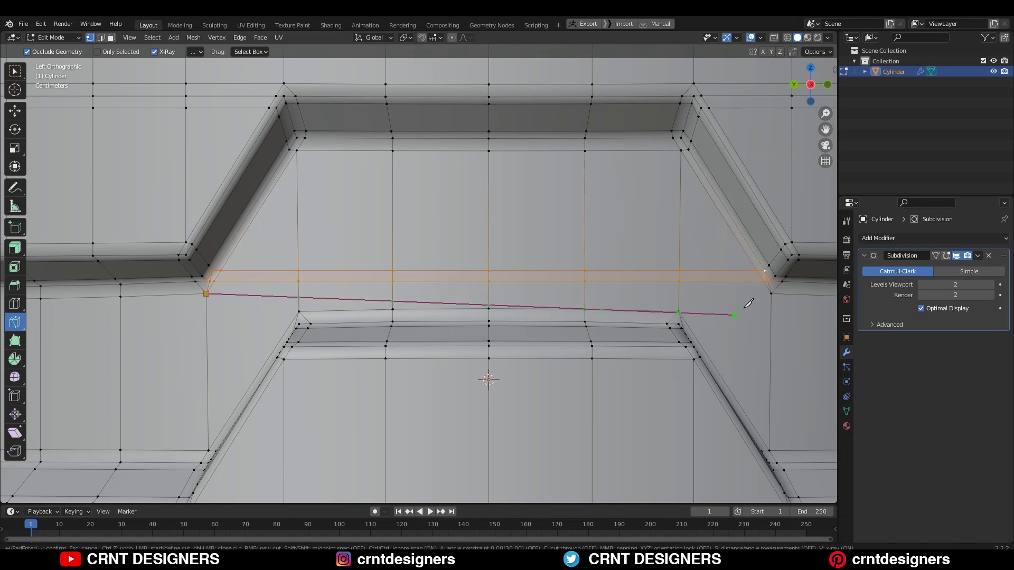
left_click(771, 293)
key("Return")
scroll(760, 294, "up", 2)
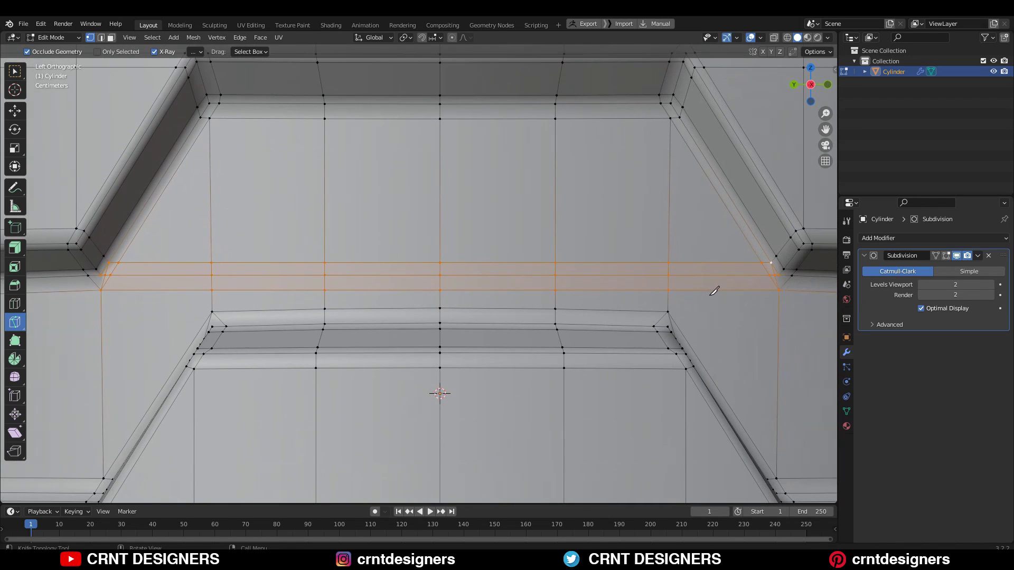
Dissolve the short edges beside the groove corners at both ends of the new left-side support lines.
key("w")
key("2")
key("alt+a")
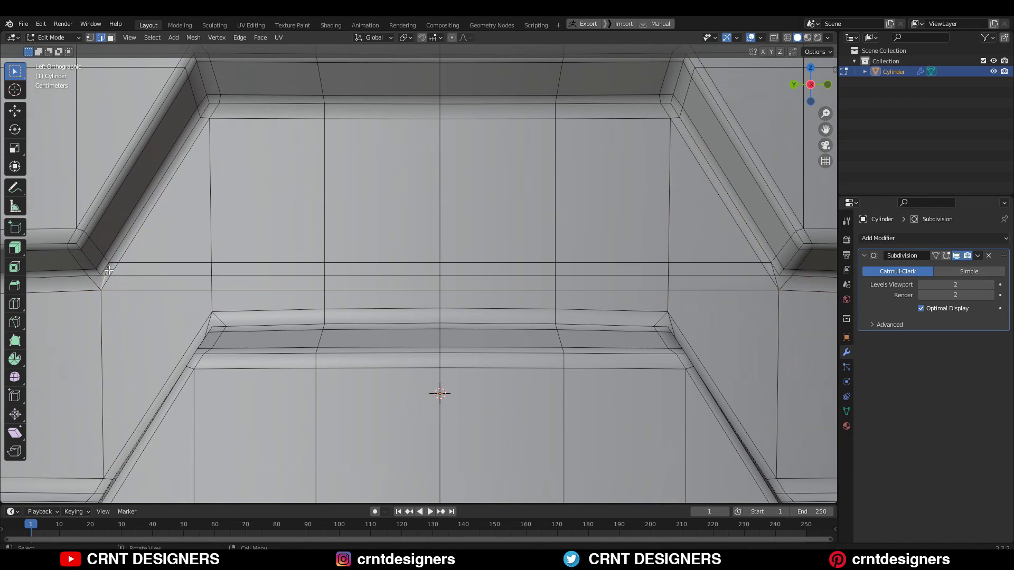
key("ctrl+x")
middle_click_drag(676, 262, 428, 257, "shift")
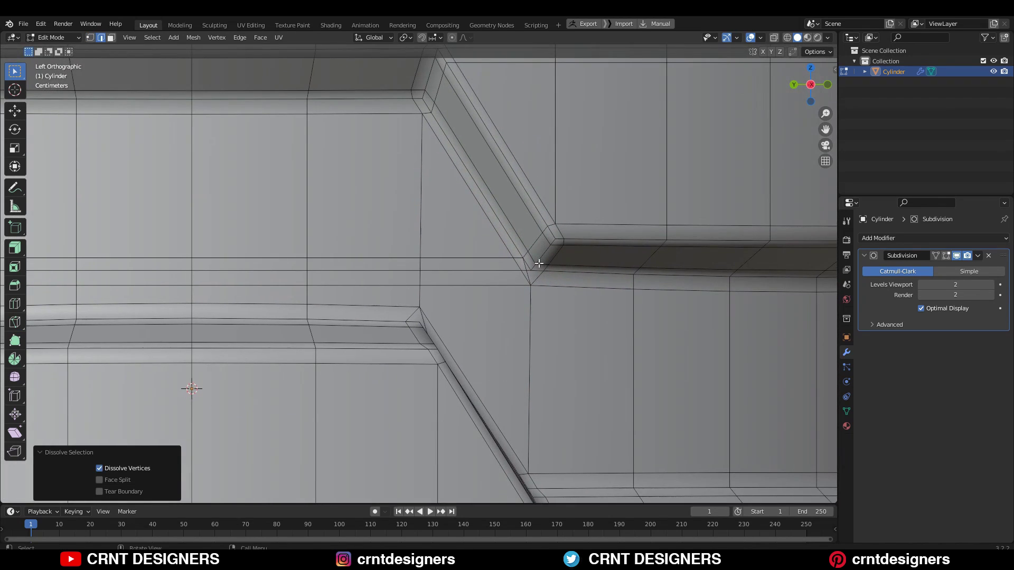
left_click(525, 266)
key("ctrl+x")
Examine the left side's subdivided edge flow and its shading in Object Mode, with and without overlays.
scroll(551, 280, "down", 4)
key("Tab")
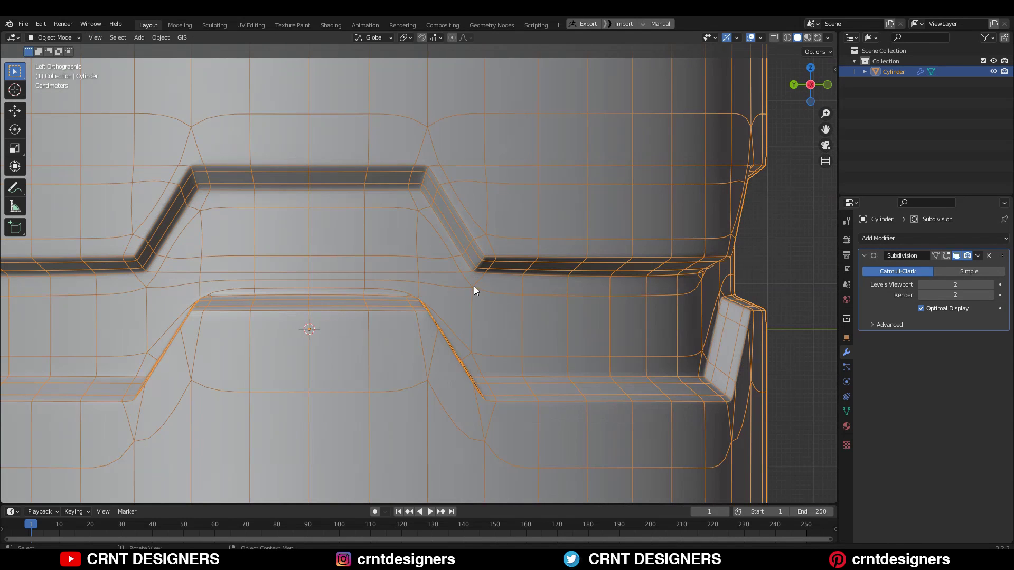
left_click(749, 37)
mouse_move(398, 244)
middle_mouse_down()
mouse_move(464, 253)
mouse_move(382, 250)
middle_mouse_up()
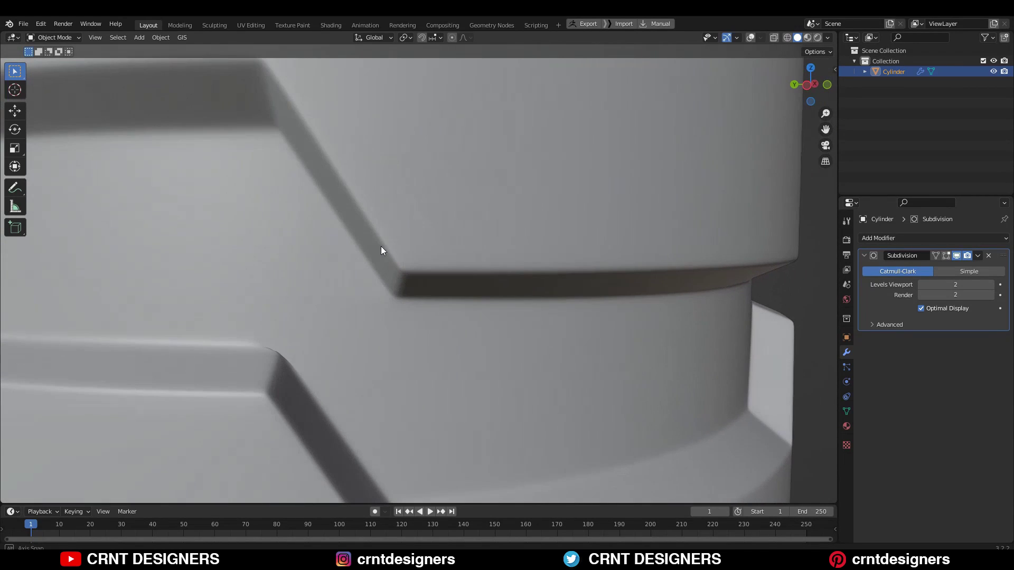
left_click(750, 37)
left_click(806, 85)
scroll(496, 267, "down", 7)
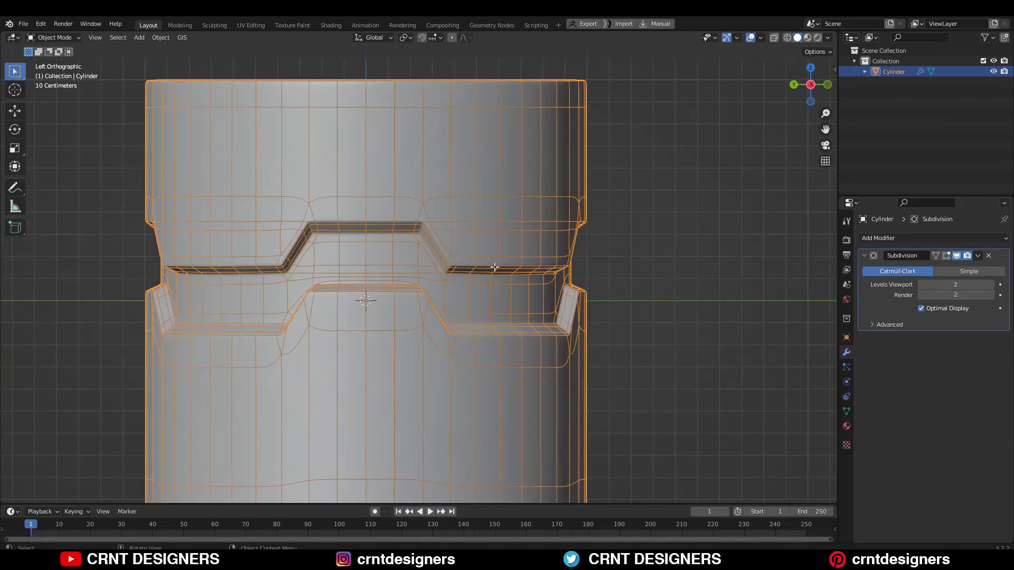
In the back view, knife the upper horizontal support edge across the recessed wall between the notch corners.
key("Tab")
scroll(528, 279, "up", 3)
scroll(626, 310, "down", 2)
left_click(794, 84)
scroll(475, 263, "up", 6)
left_click(90, 38)
left_click(14, 322)
left_click(151, 253)
left_click(703, 252)
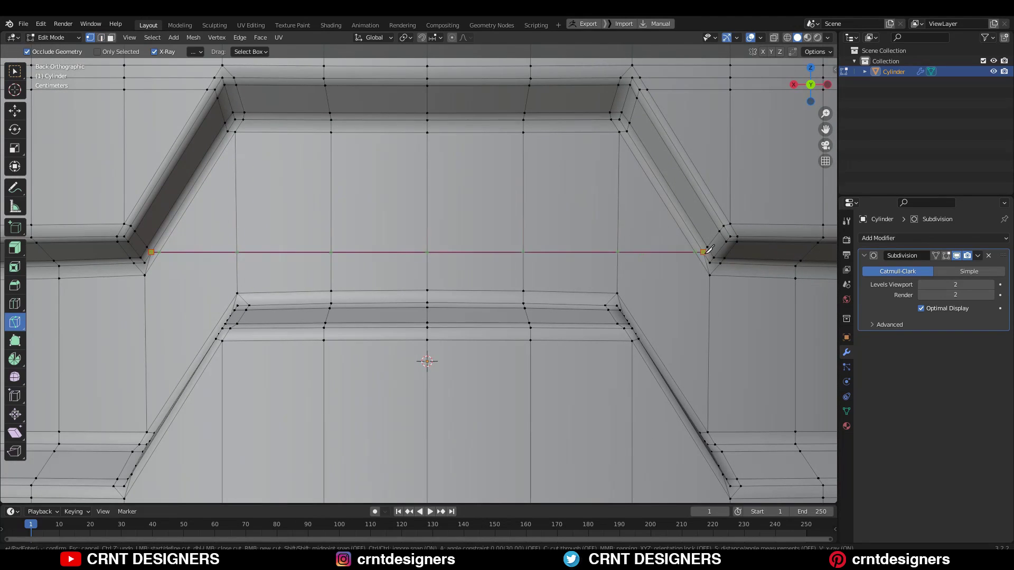
key("Return")
Knife the two lower support edges between the back notch corners and dissolve the short edges beside those corners.
left_click(710, 263)
left_click(144, 263)
key("Return")
left_click(144, 275)
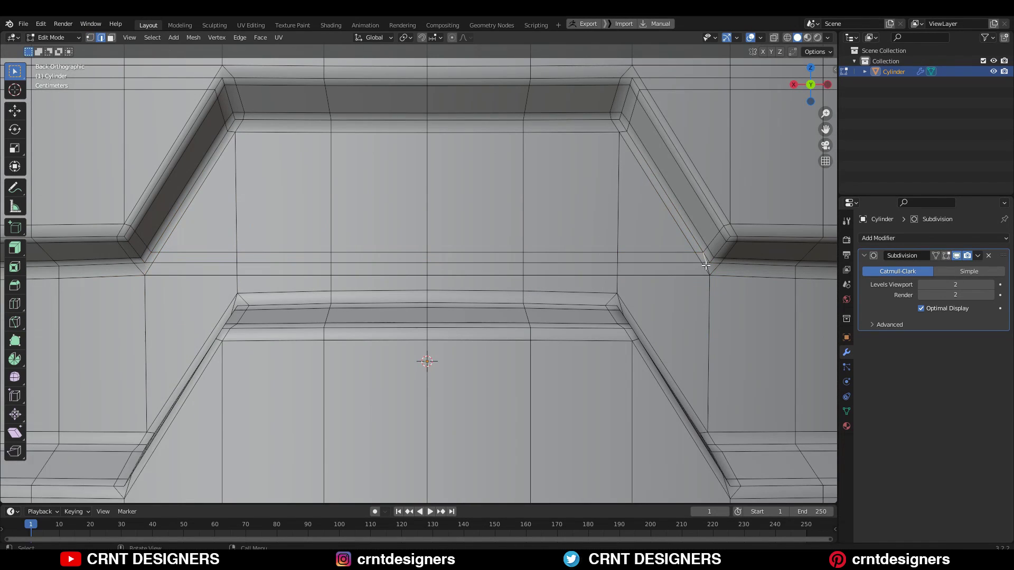
key("ctrl+x")
In the right view, knife horizontal support edges across the recessed wall between the notch's lower corners.
key("KP_3")
scroll(475, 264, "up", 4)
key("1")
left_click(15, 322)
left_click(161, 233)
left_click(617, 233)
key("Return")
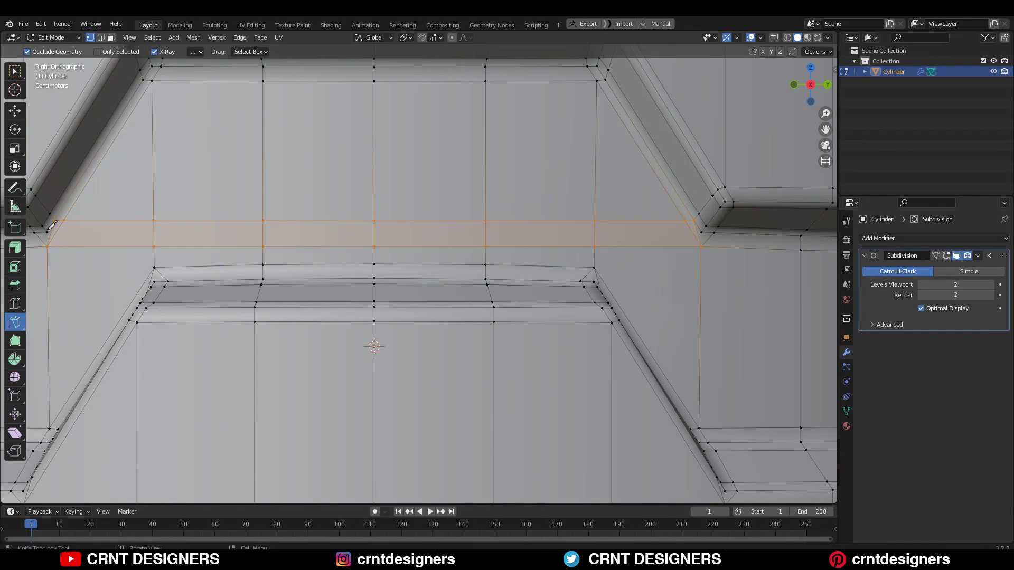
Dissolve the short edges beside both groove corners on the right side of the cylinder.
left_click(15, 71)
key("2")
left_click(696, 227)
left_click(52, 233, "shift")
key("ctrl+x")
In the front view, knife the upper horizontal support edge across the recessed wall between the notch corners.
key("KP_1")
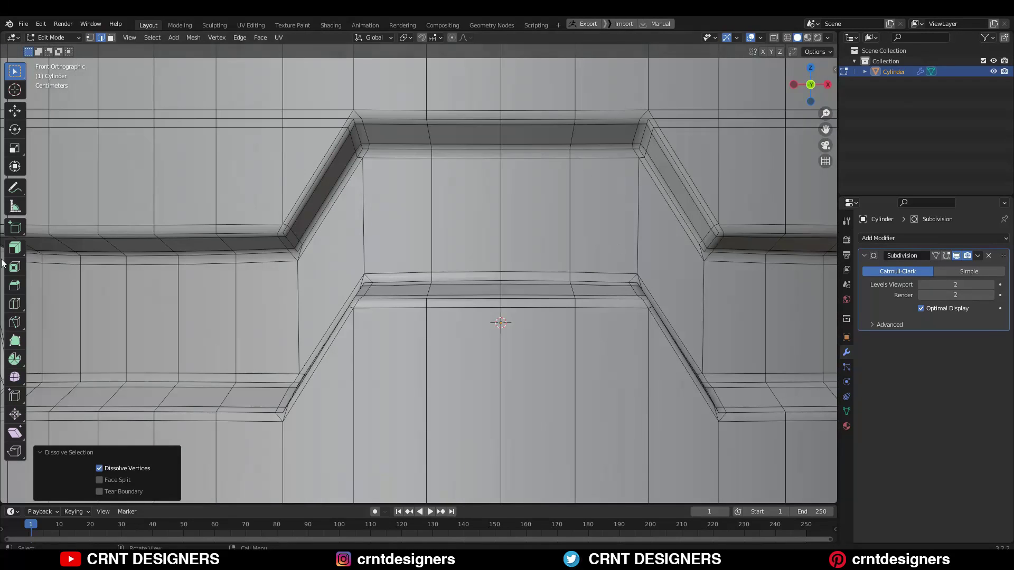
left_click(15, 322)
left_click(279, 238)
left_click(755, 239)
key("Return")
Knife the lower and middle horizontal support edges between the front notch's corner vertices.
scroll(607, 264, "up", 2)
scroll(624, 258, "down", 1)
left_click(769, 253)
left_click(138, 253)
key("Return")
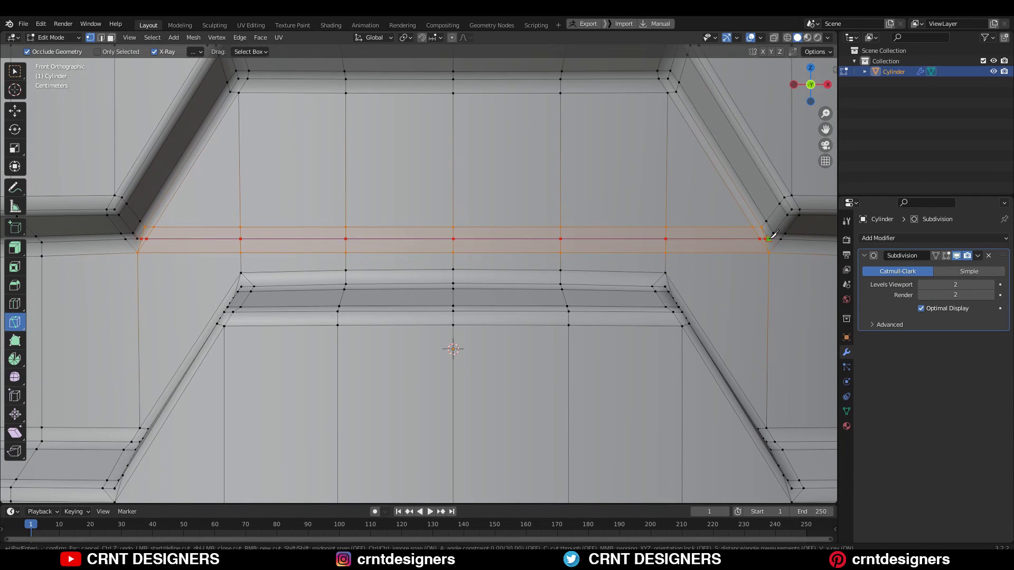
left_click(768, 239)
key("Return")
Dissolve the short edges beside the front groove corners and check the result in Object Mode.
left_click(15, 71)
key("2")
left_click(763, 233)
left_click(766, 246, "shift")
scroll(317, 198, "down", 5)
left_click(793, 85)
key("Tab")
middle_click_drag(604, 211, 660, 179)
scroll(676, 203, "up", 4)
Select all vertices of the cylinder's lower section, including the lower groove rim, and move them straight down along Z to widen the groove.
key("Tab")
left_click(803, 86)
key("alt+z")
left_click_drag(769, 170, 717, 184)
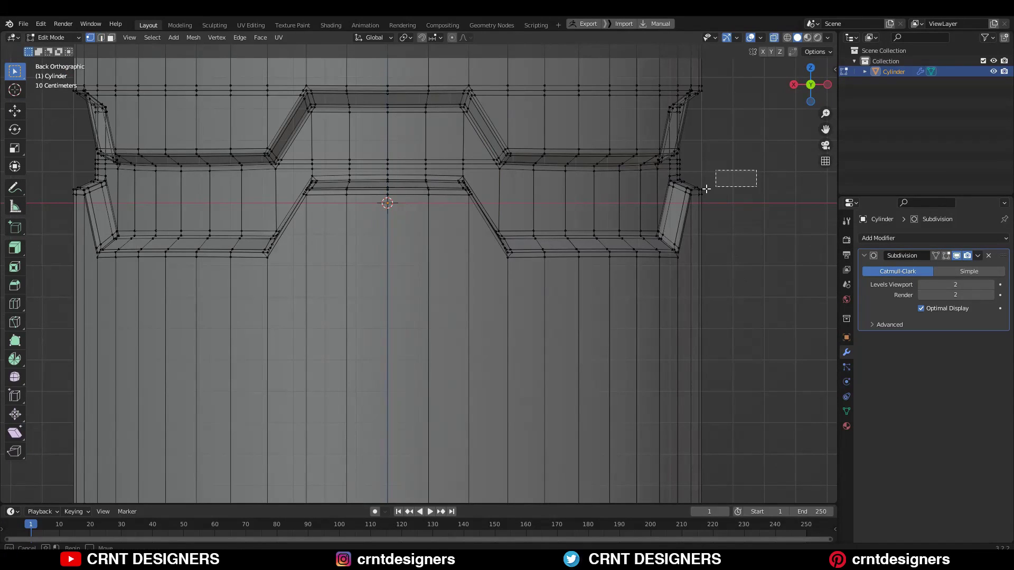
left_click_drag(21, 262, 20, 262)
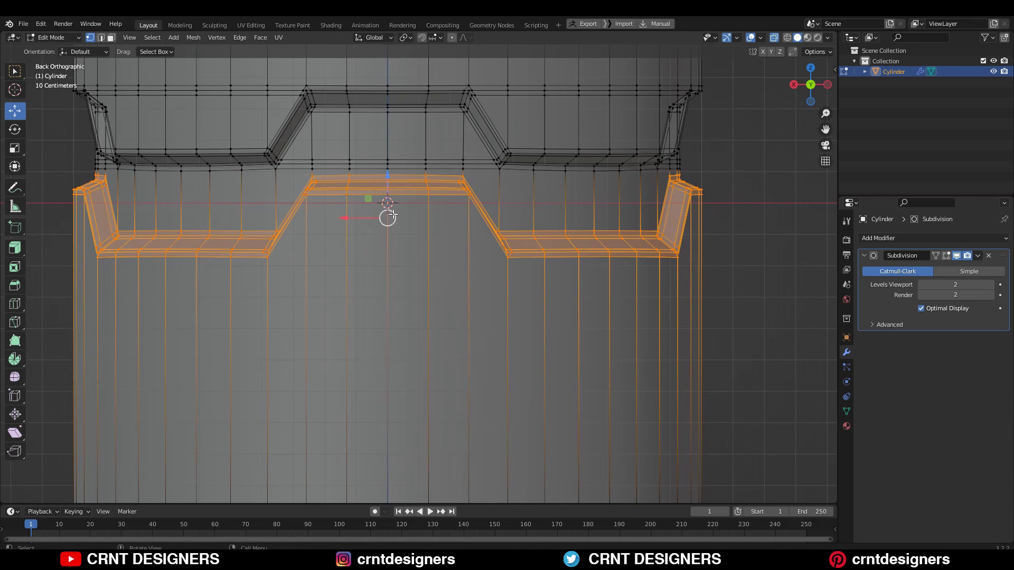
left_click_drag(392, 214, 392, 314)
left_click(774, 37)
Inspect the widened groove's shading and wireframe around the cylinder in Object Mode, with overlays off and on.
key("Tab")
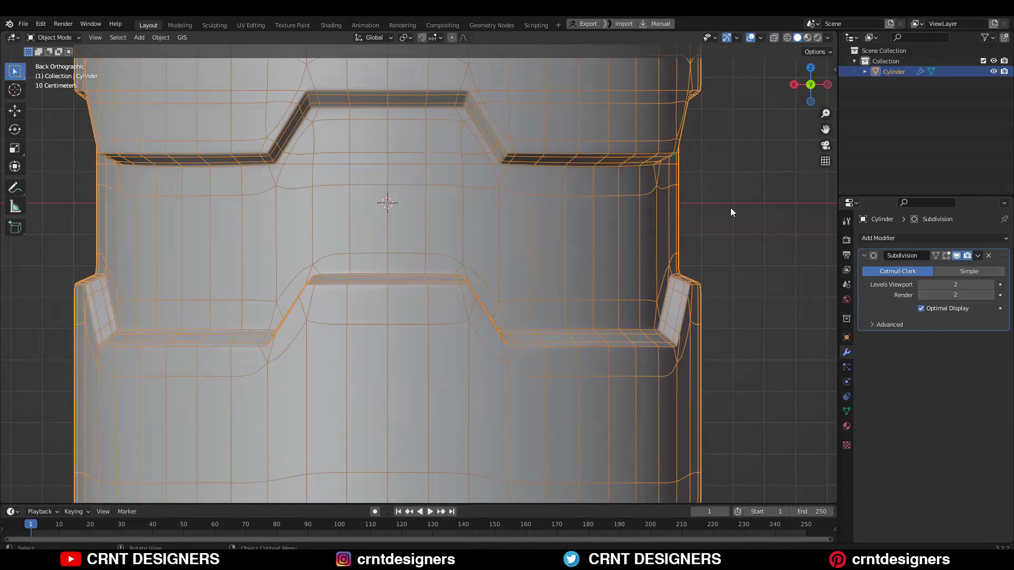
scroll(730, 208, "down", 5)
left_click(730, 207)
left_click(750, 38)
middle_click_drag(417, 233, 402, 253)
scroll(513, 265, "up", 5)
middle_click_drag(513, 265, 555, 232)
left_click(752, 39)
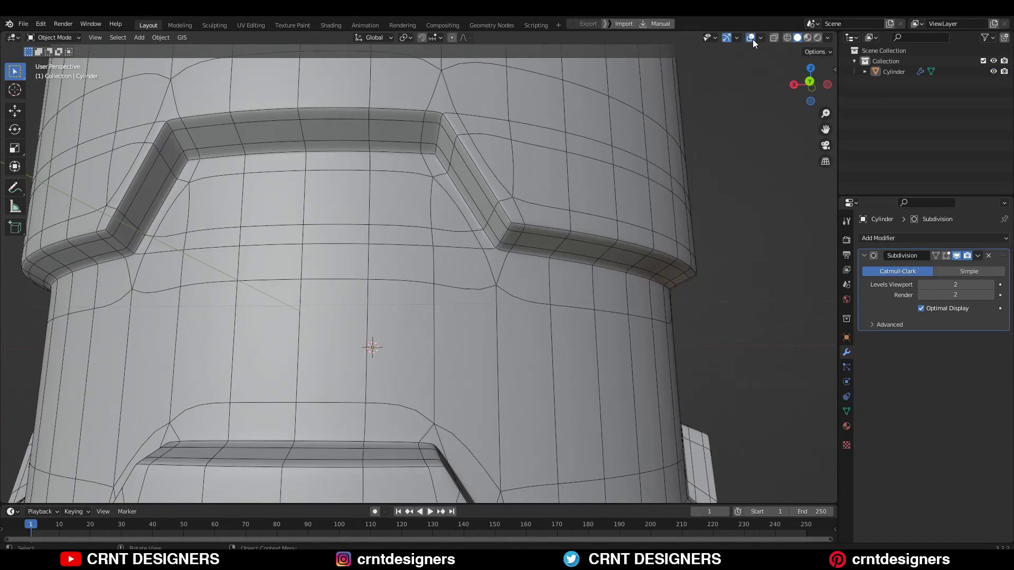
middle_click_drag(720, 224, 647, 286)
scroll(634, 290, "down", 4)
middle_click_drag(533, 306, 494, 303)
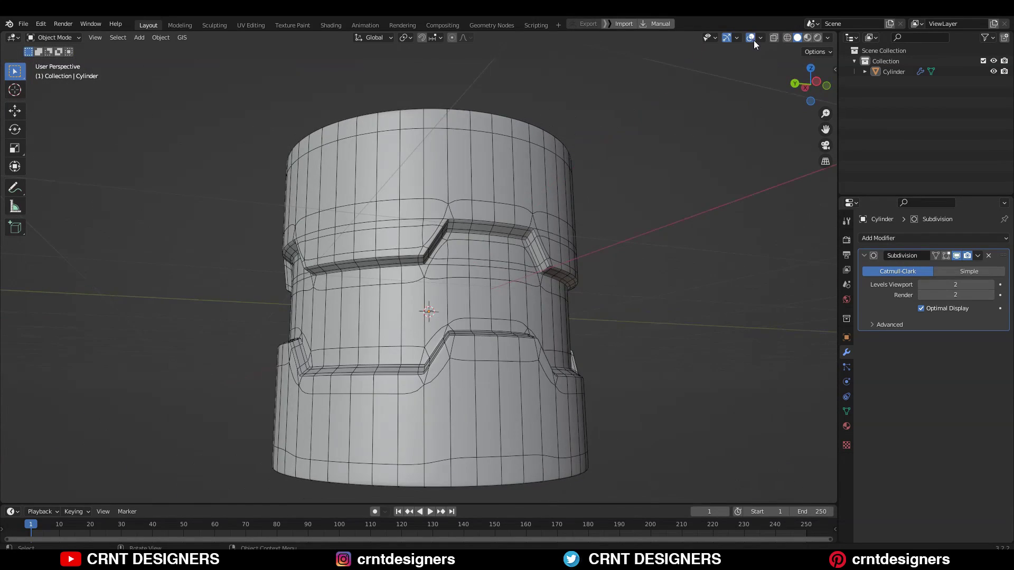
Select the whole cylinder mesh and symmetrize it in the +Z to -Z direction.
key("Tab")
middle_click_drag(534, 222, 585, 142)
key("a")
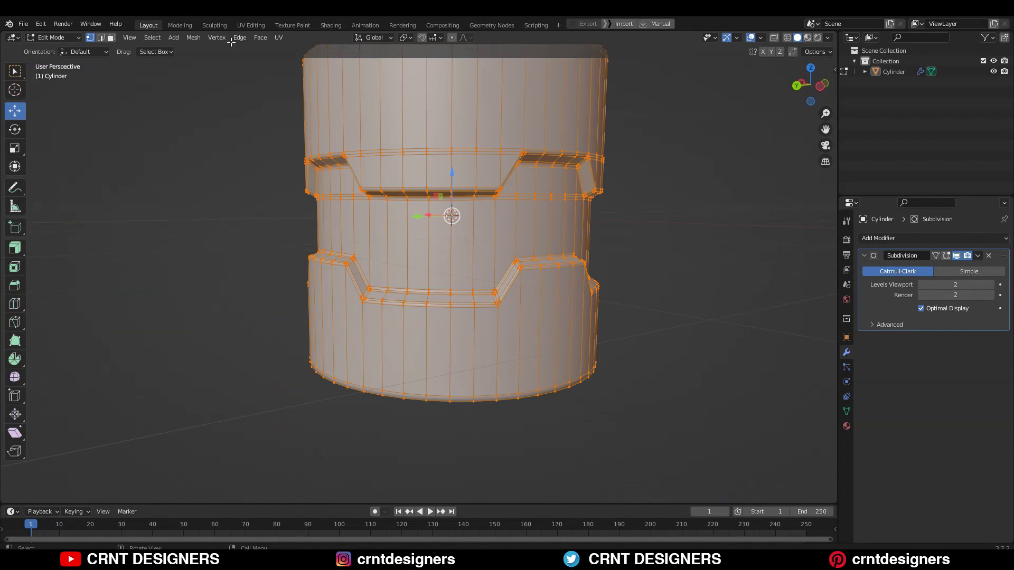
left_click(192, 37)
left_click(217, 206)
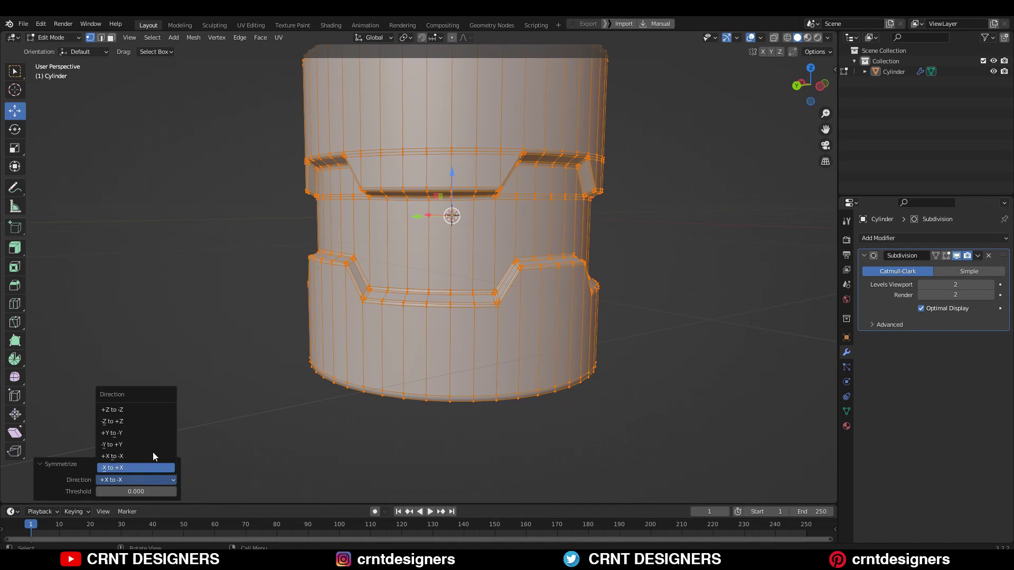
left_click(135, 407)
middle_click_drag(431, 285, 492, 285)
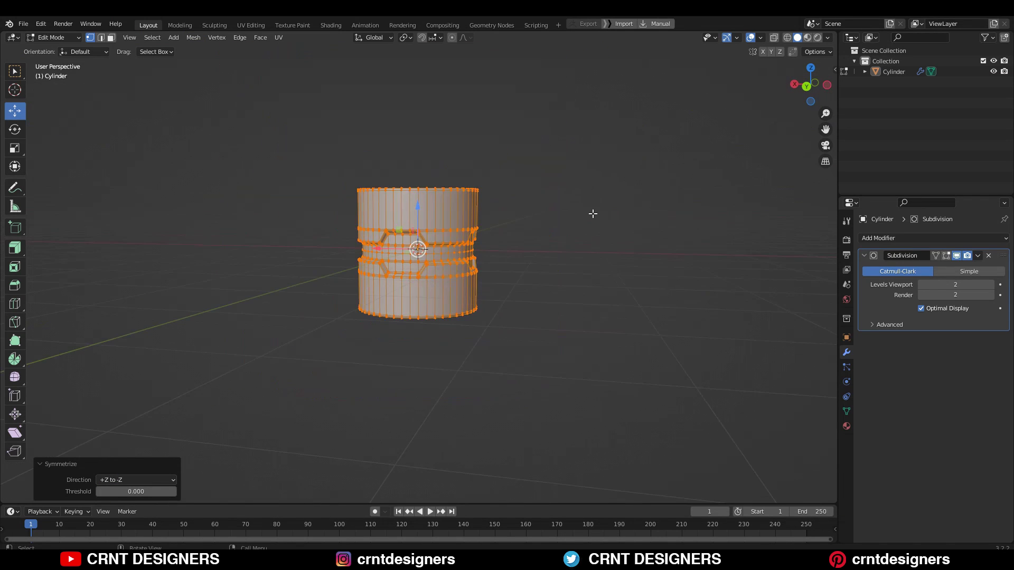
scroll(597, 210, "up", 2)
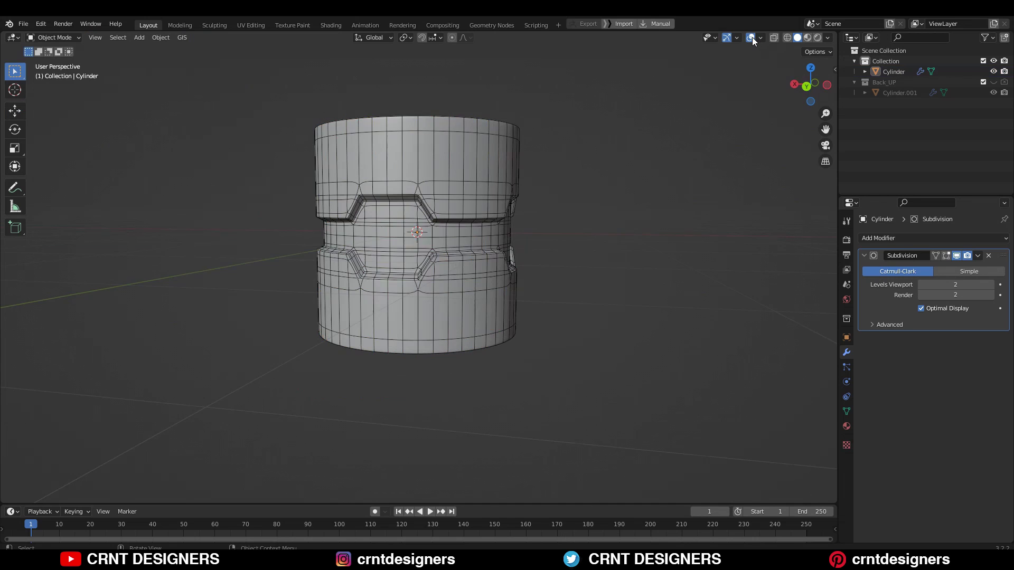
Hide the overlays and examine the finished cylinder's groove shading from several angles.
left_click(752, 37)
middle_click_drag(491, 203, 688, 199)
scroll(502, 261, "up", 5)
middle_click_drag(502, 261, 473, 260)
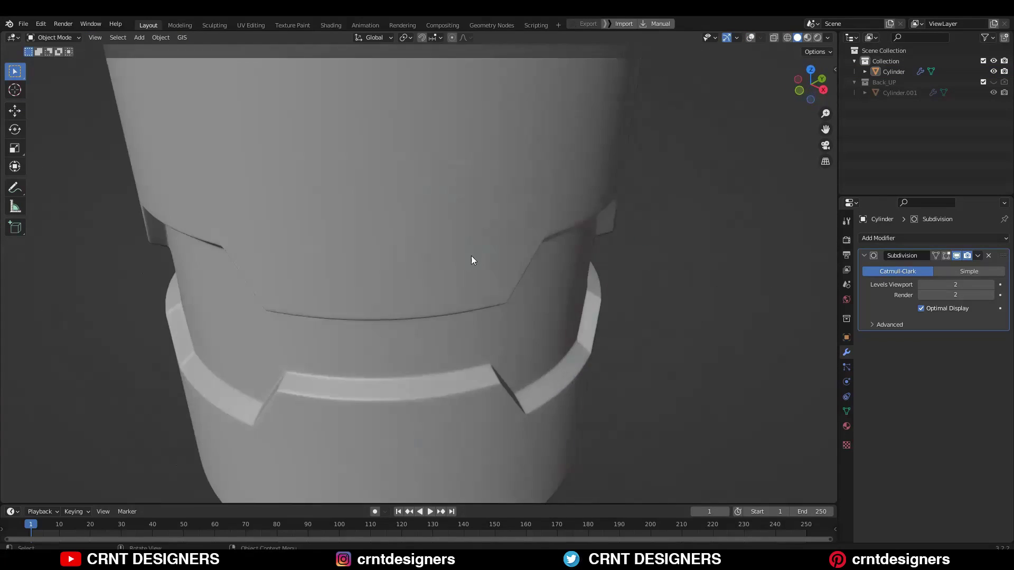
scroll(473, 260, "down", 8)
scroll(573, 266, "up", 2)
mouse_move(573, 266)
middle_mouse_down()
mouse_move(633, 258)
mouse_move(540, 273)
mouse_move(552, 276)
mouse_move(561, 261)
middle_mouse_up()
scroll(562, 260, "up", 1)
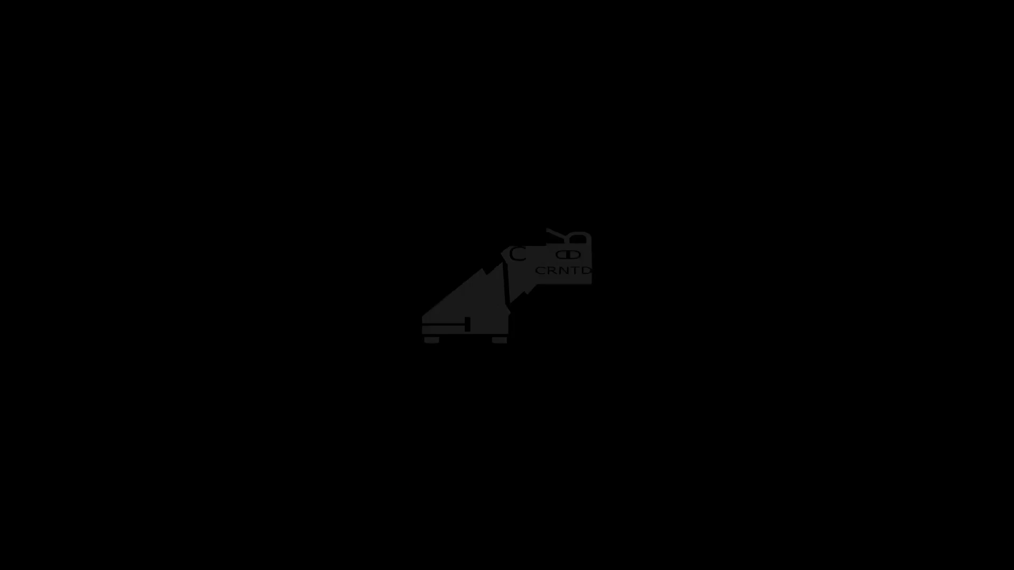